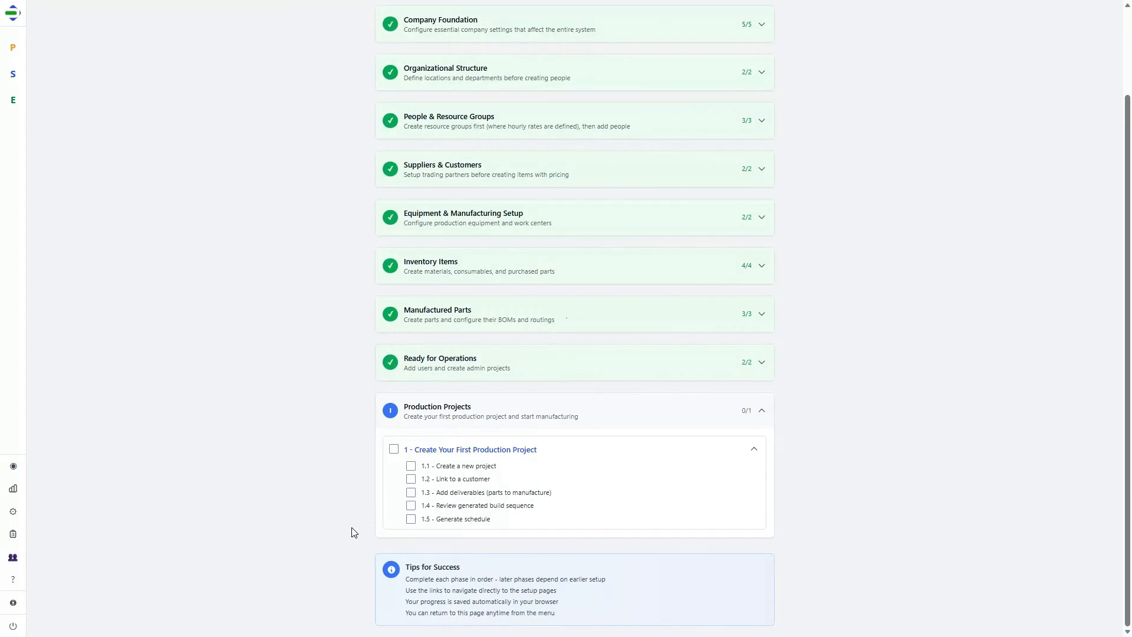
Step: Start a new project with project number P2025-001 and the name Rotary feeder
mouse_move(14, 56)
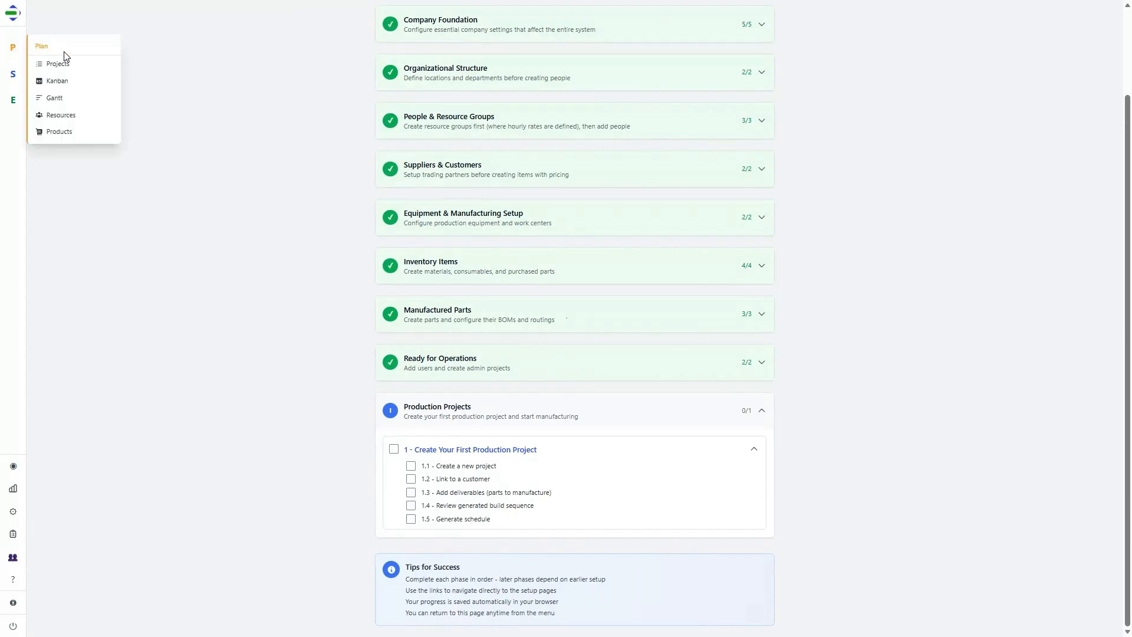
left_click(64, 68)
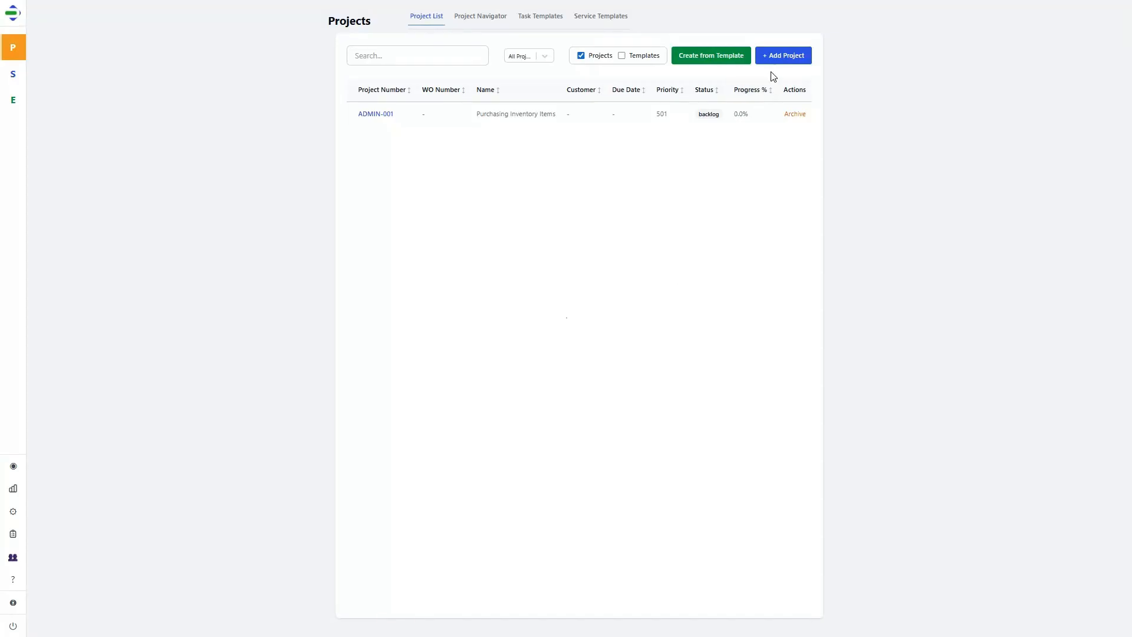
left_click(786, 59)
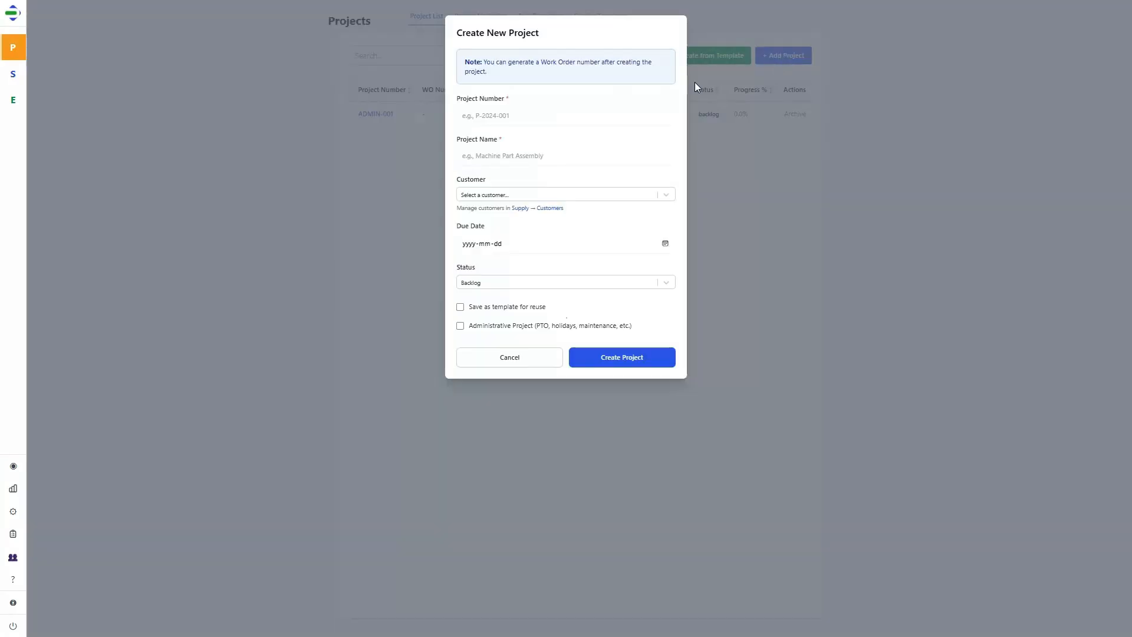
left_click(566, 117)
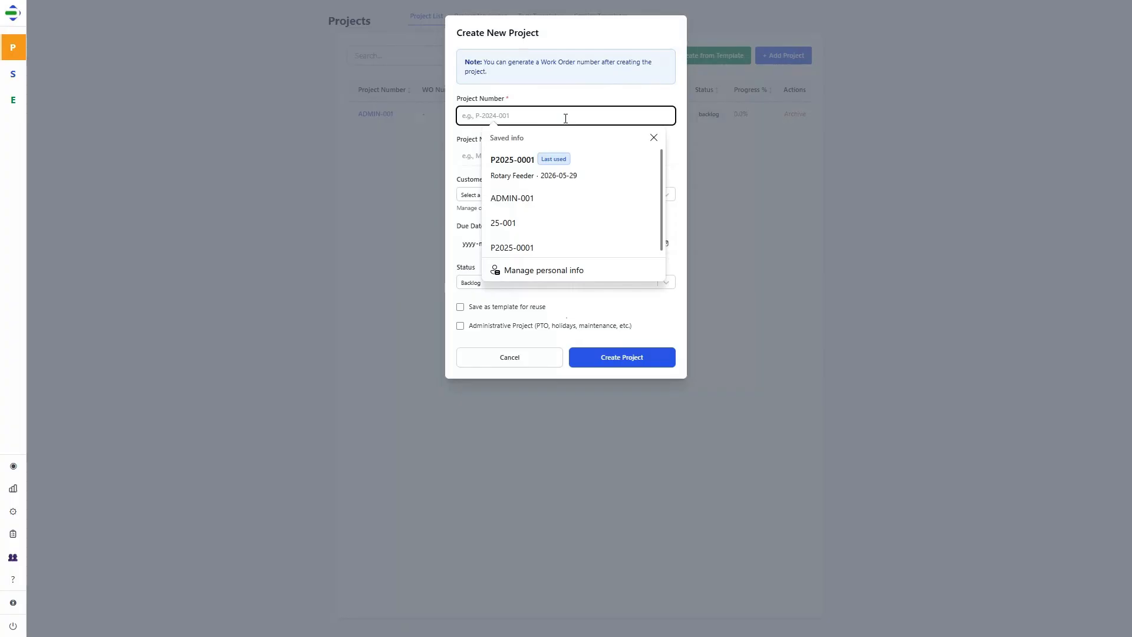
type("P")
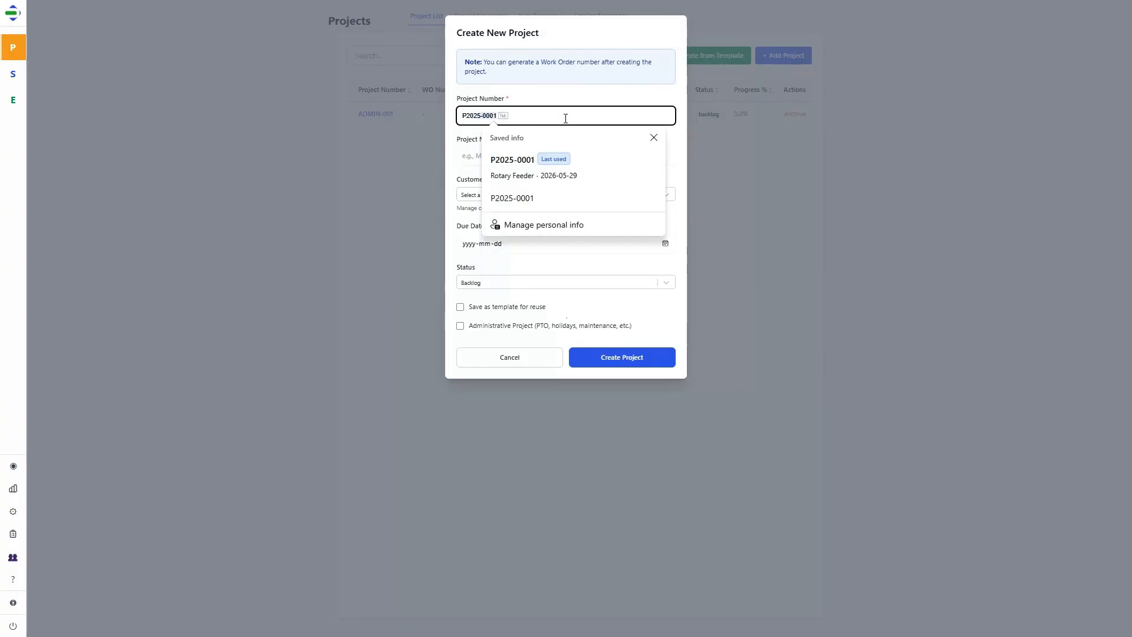
type("2025-001")
left_click(574, 156)
type("Rotary feeder")
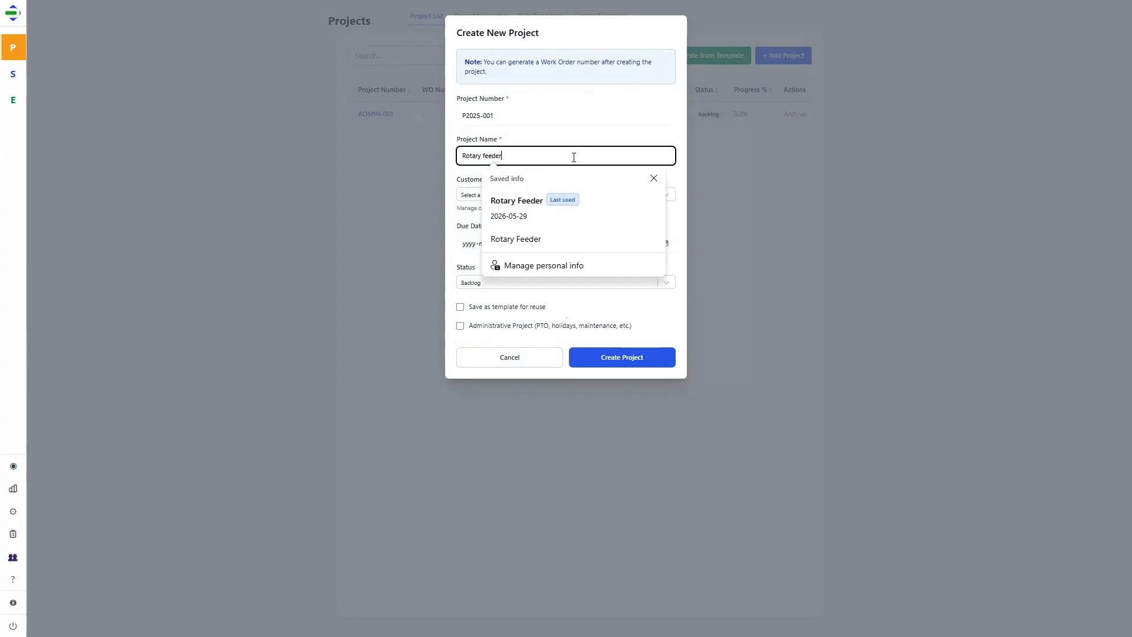
Step: Set the customer to Bulk Process Corp. and the due date to 2026-05-28, and create the project
left_click(657, 194)
left_click(656, 194)
left_click(538, 254)
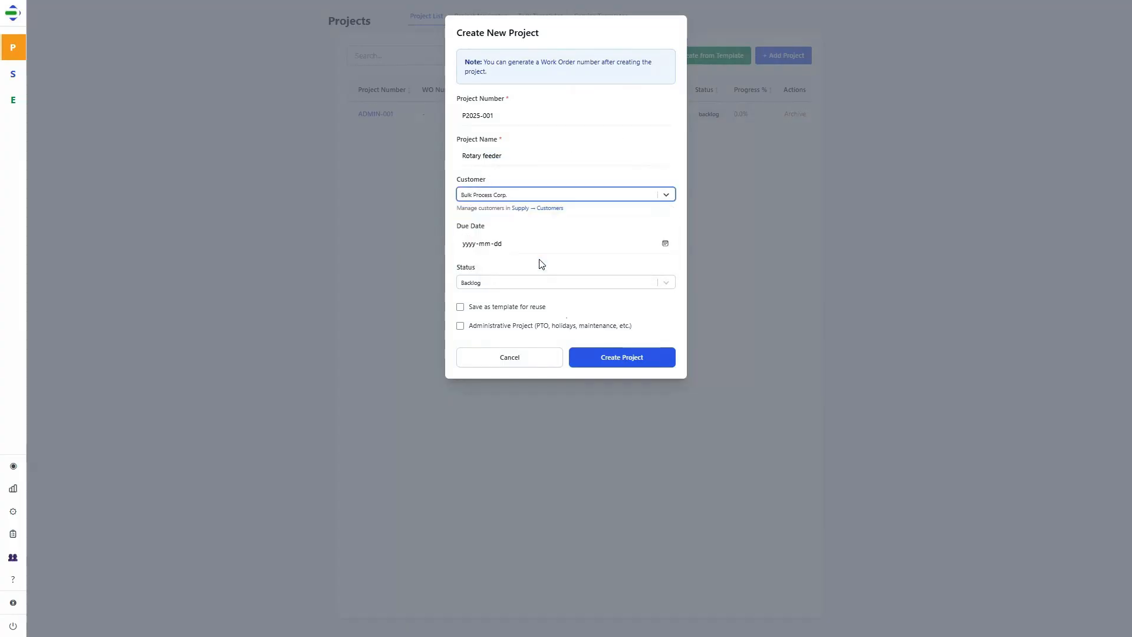
left_click(665, 244)
left_click(547, 266)
left_click(547, 267)
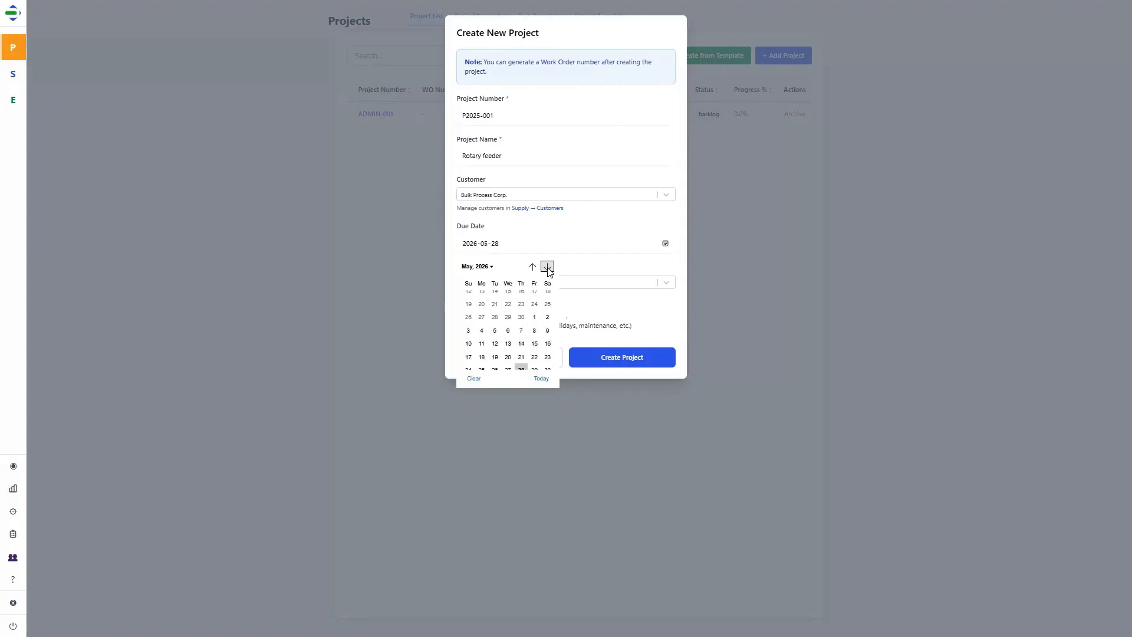
left_click(535, 352)
left_click(621, 360)
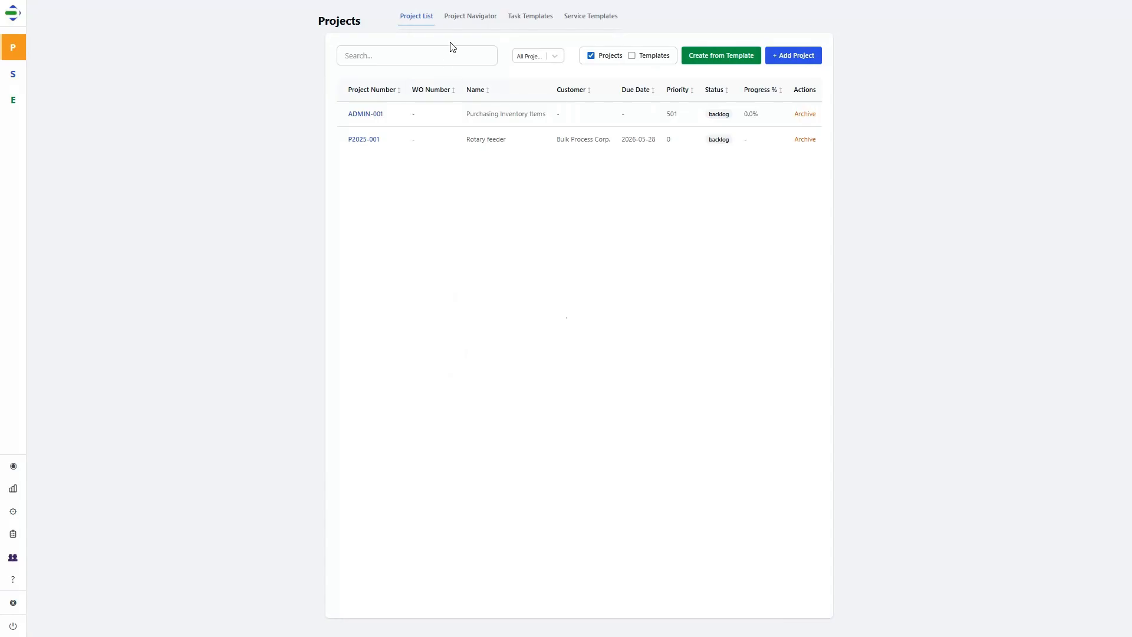
Step: Open project P2025-001 - Rotary feeder in the Project Navigator
left_click(467, 18)
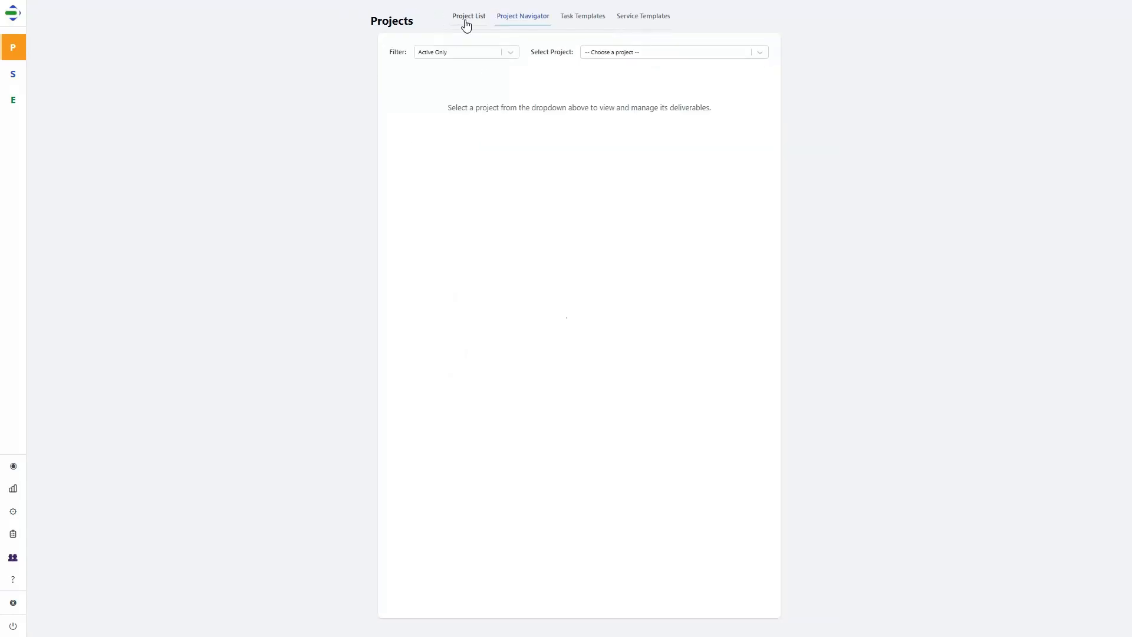
left_click(760, 53)
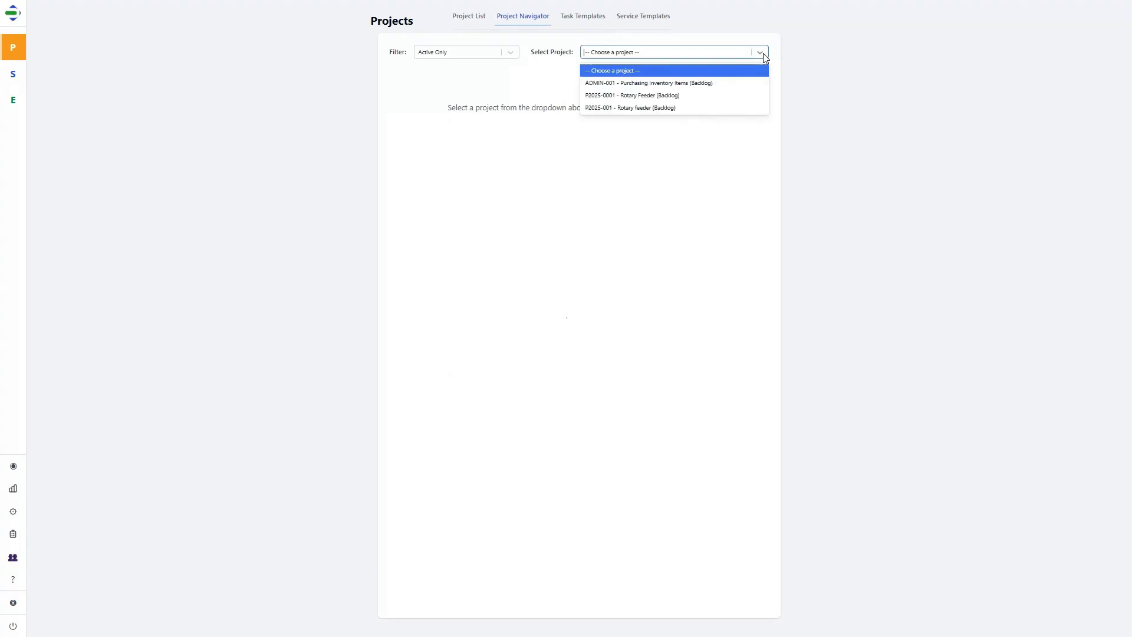
left_click(642, 108)
Step: Look over the task templates and service templates, and return to the project's deliverables
left_click(538, 16)
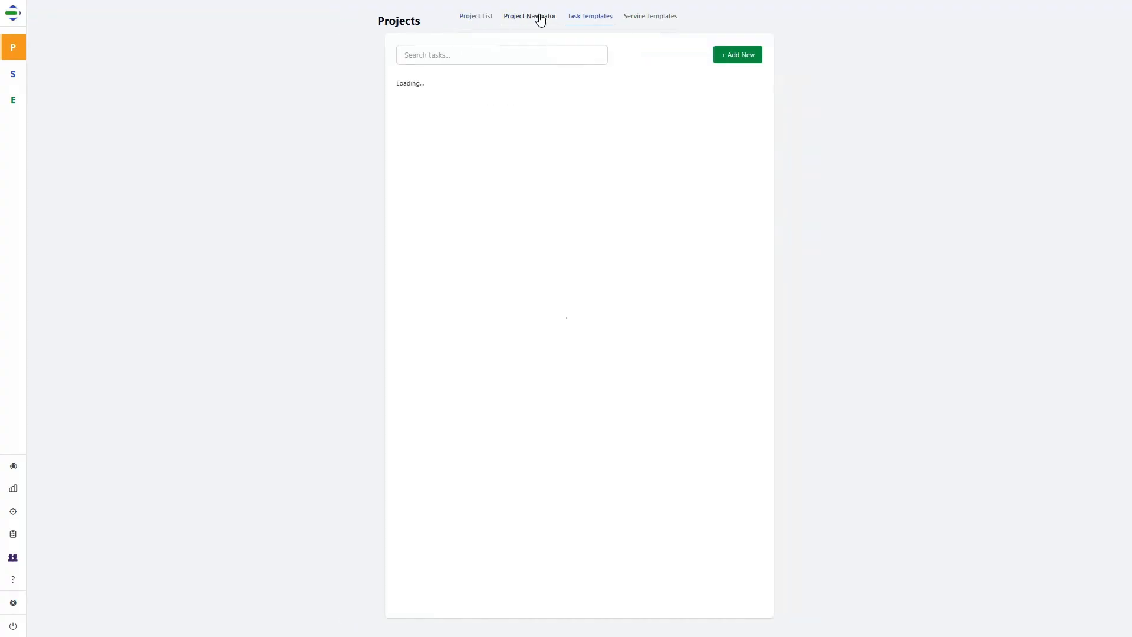
left_click(624, 21)
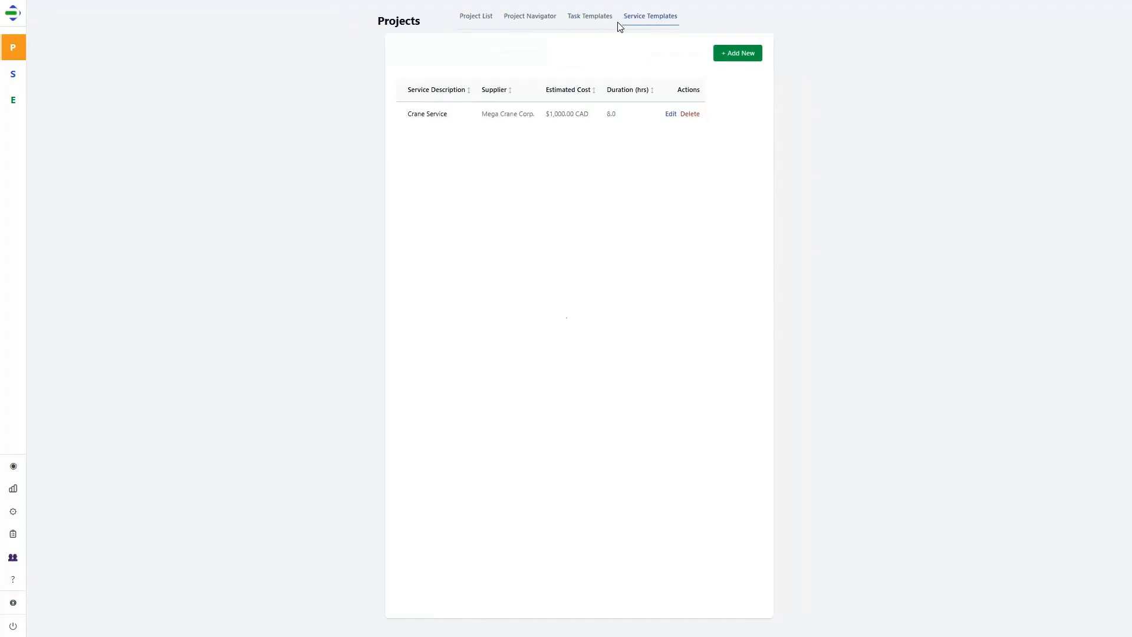
left_click(538, 23)
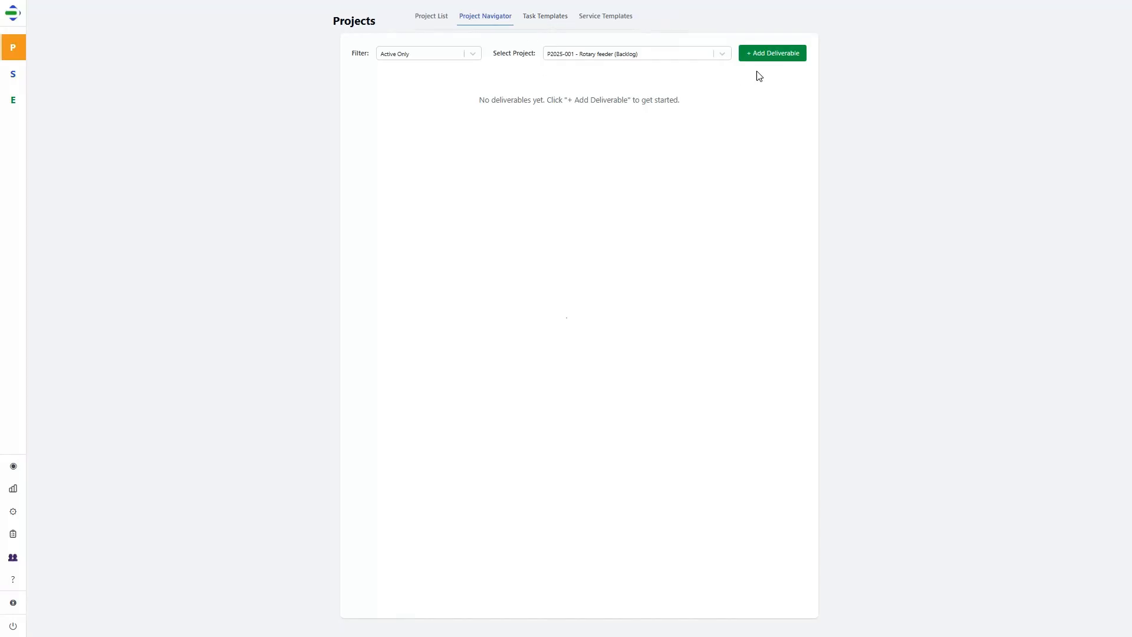
Step: Add a deliverable named Design to the Rotary feeder project
left_click(767, 56)
left_click(614, 95)
type("Design")
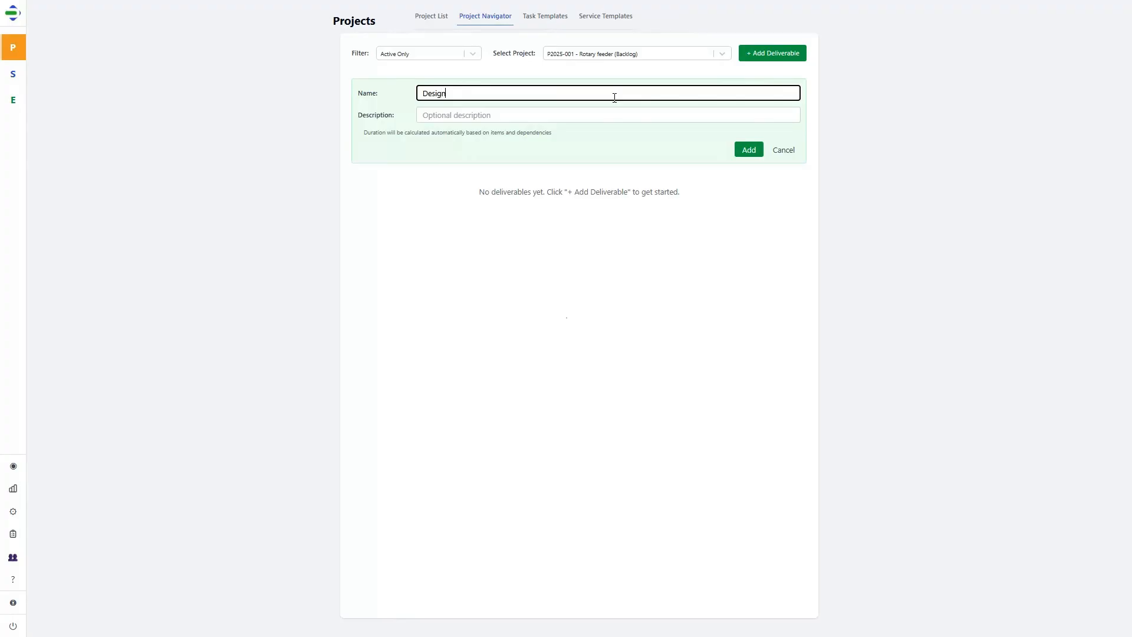
left_click(748, 151)
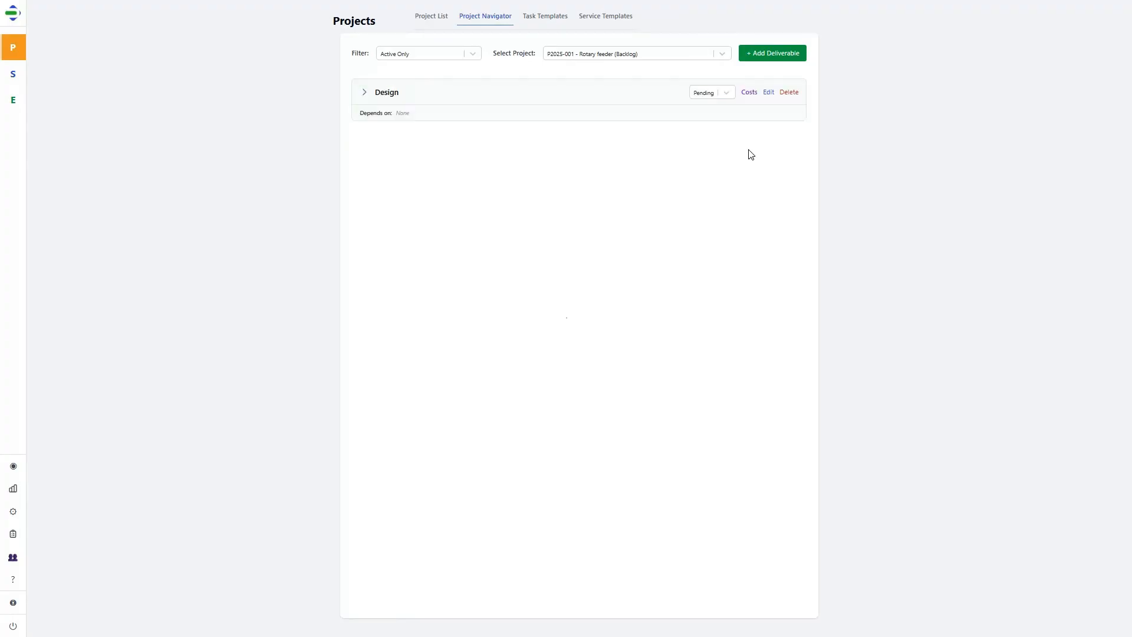
Step: Add a deliverable named Fabrication and make it depend on Design with a gap of 0 days
left_click(771, 53)
left_click(530, 92)
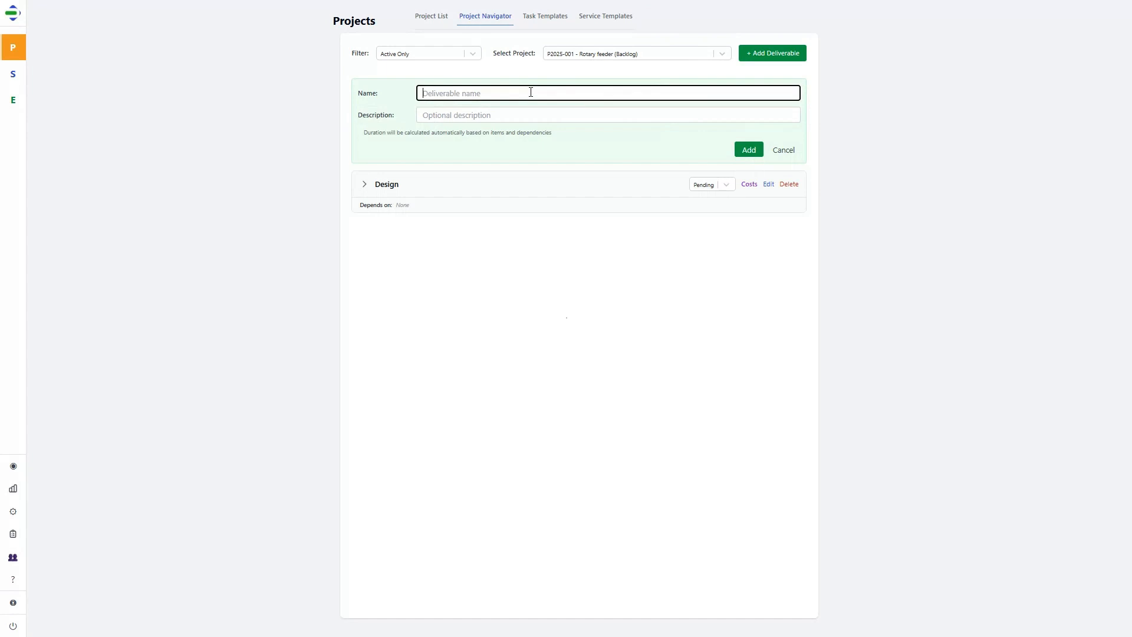
type("Fabrication")
left_click(751, 152)
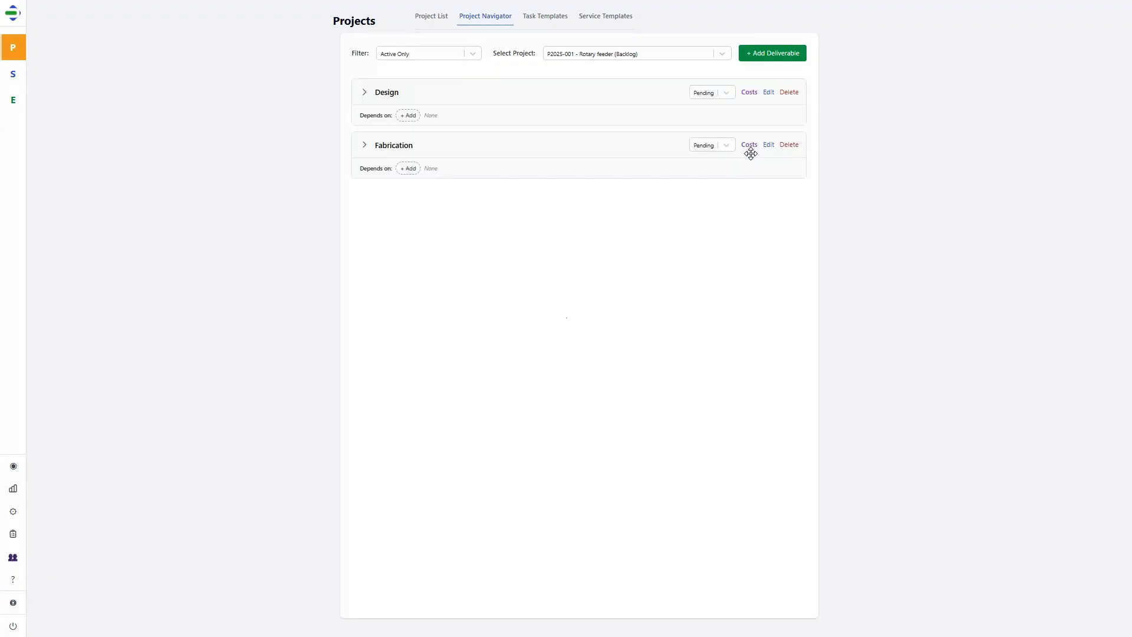
left_click(410, 169)
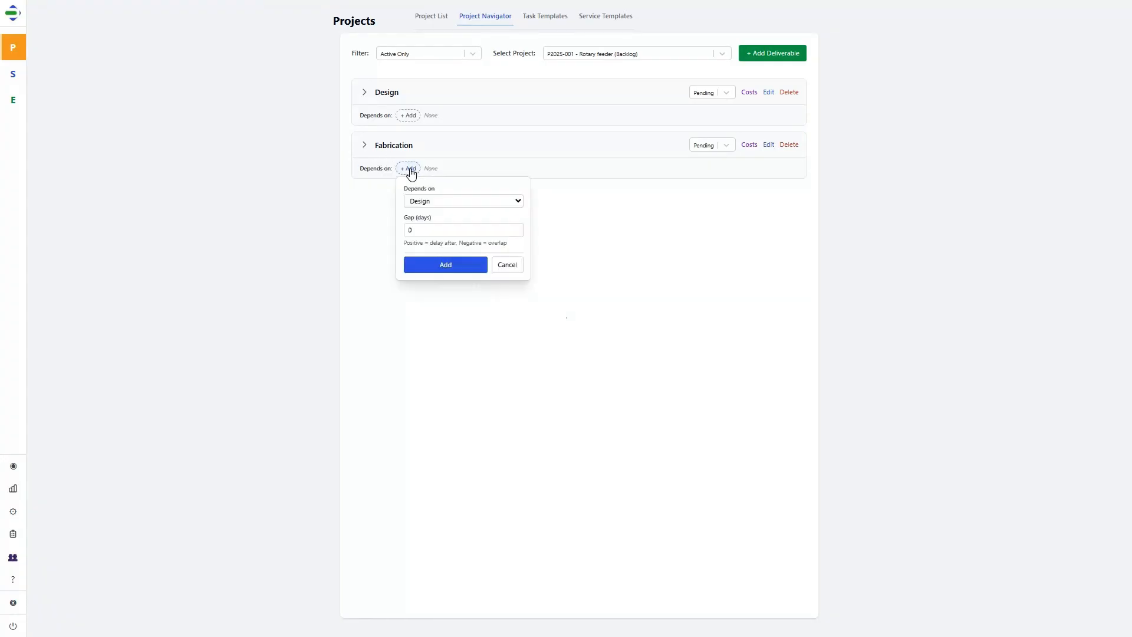
left_click(448, 267)
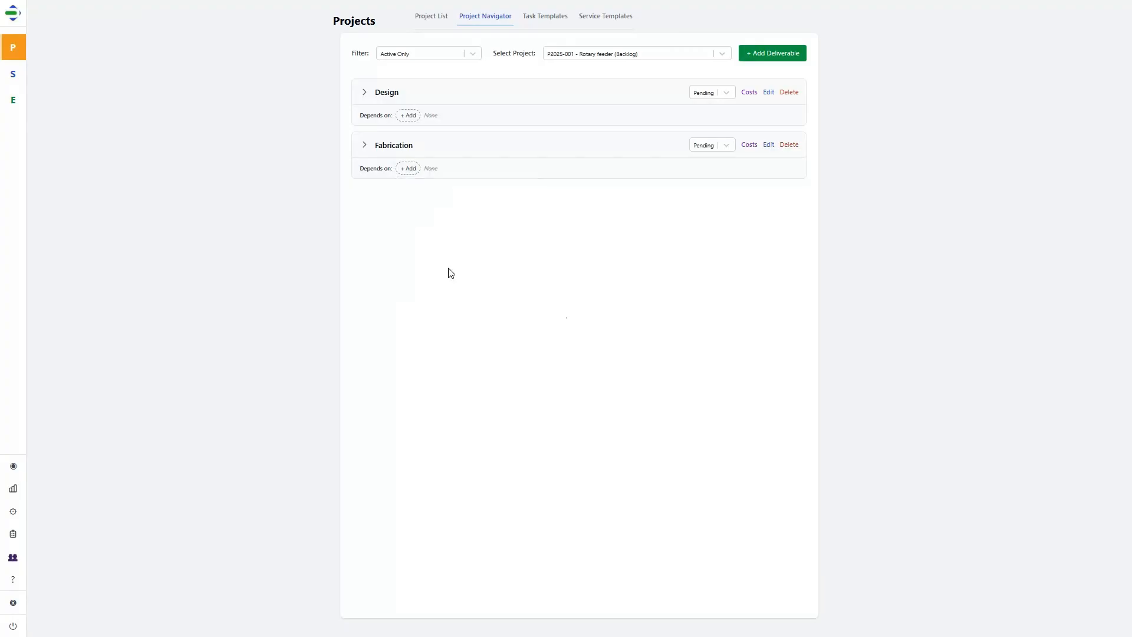
Step: Add a Mechanical Design task with a duration of 40 hours to the Design deliverable
left_click(365, 97)
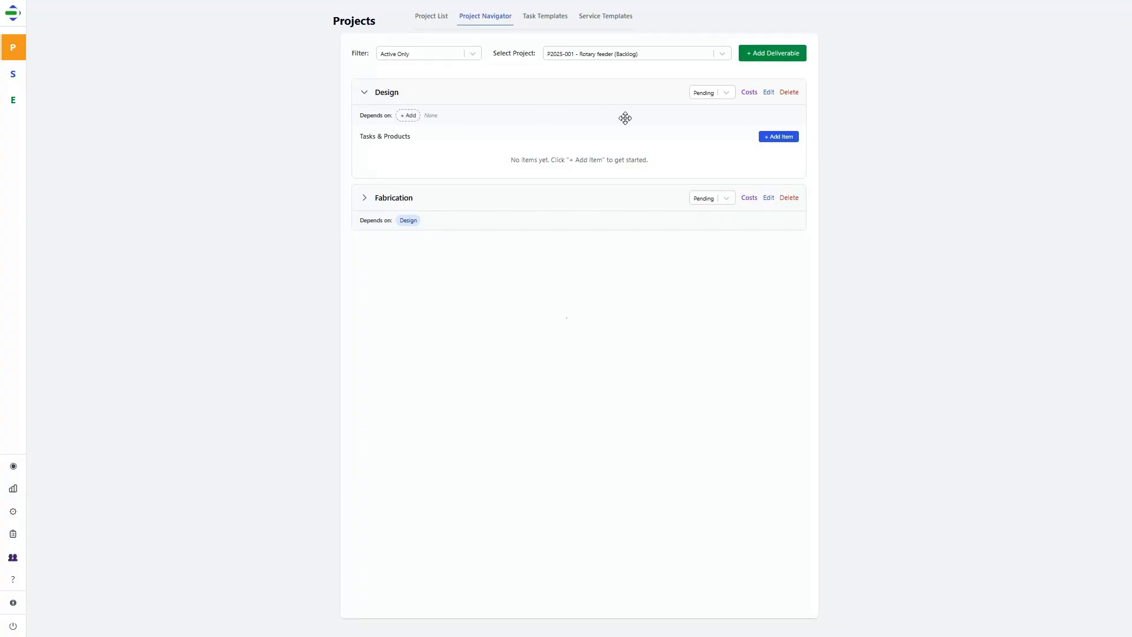
left_click(777, 138)
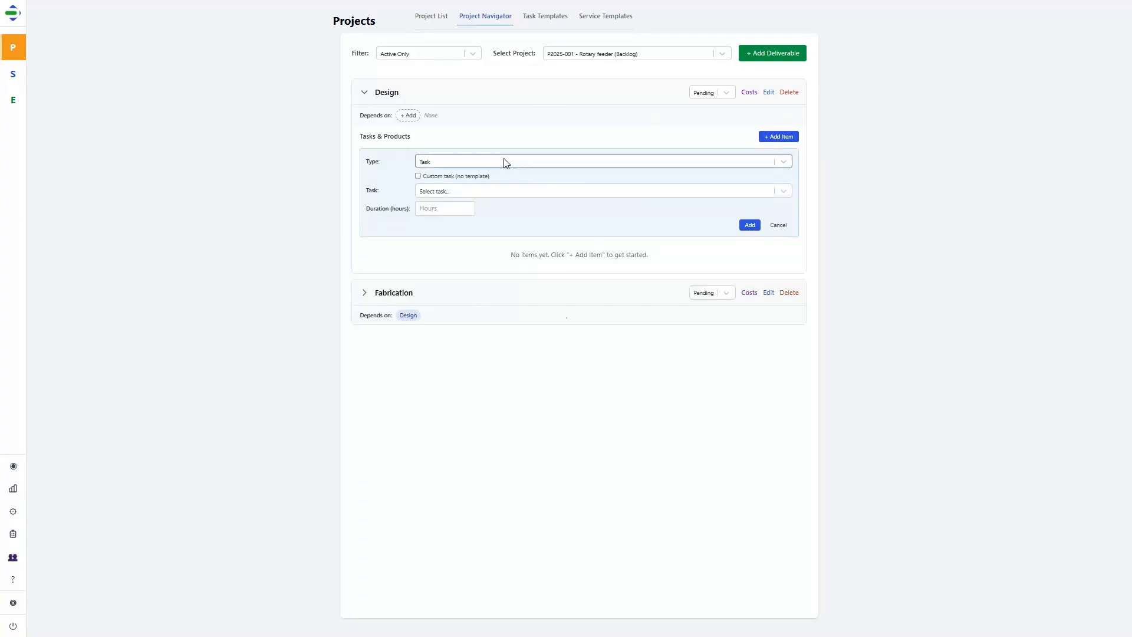
left_click(784, 162)
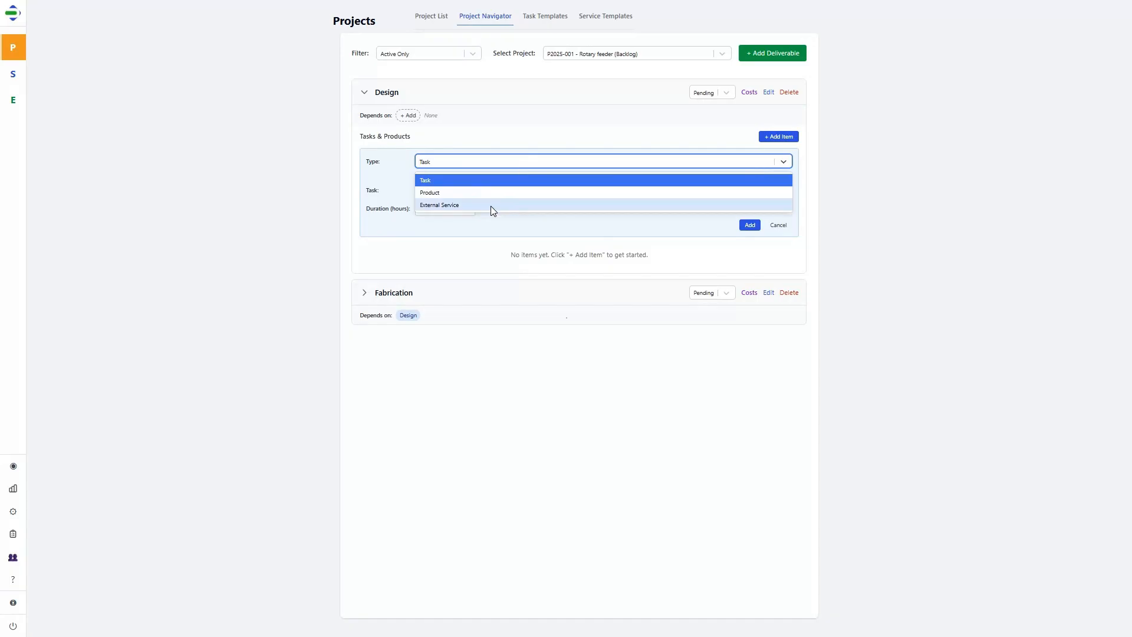
left_click(397, 158)
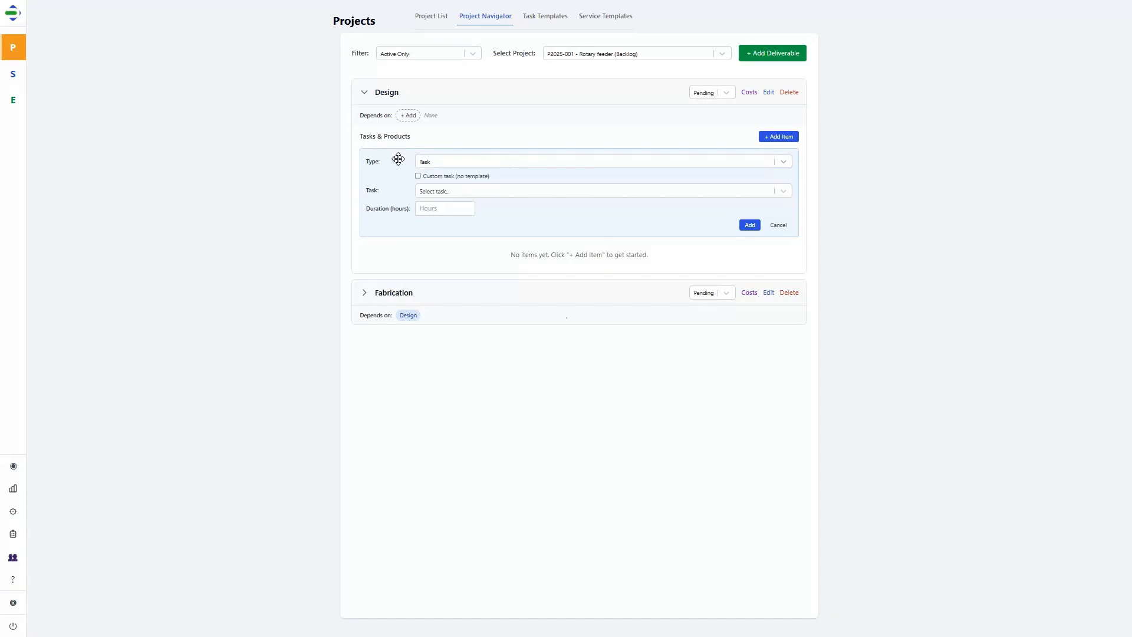
left_click(783, 192)
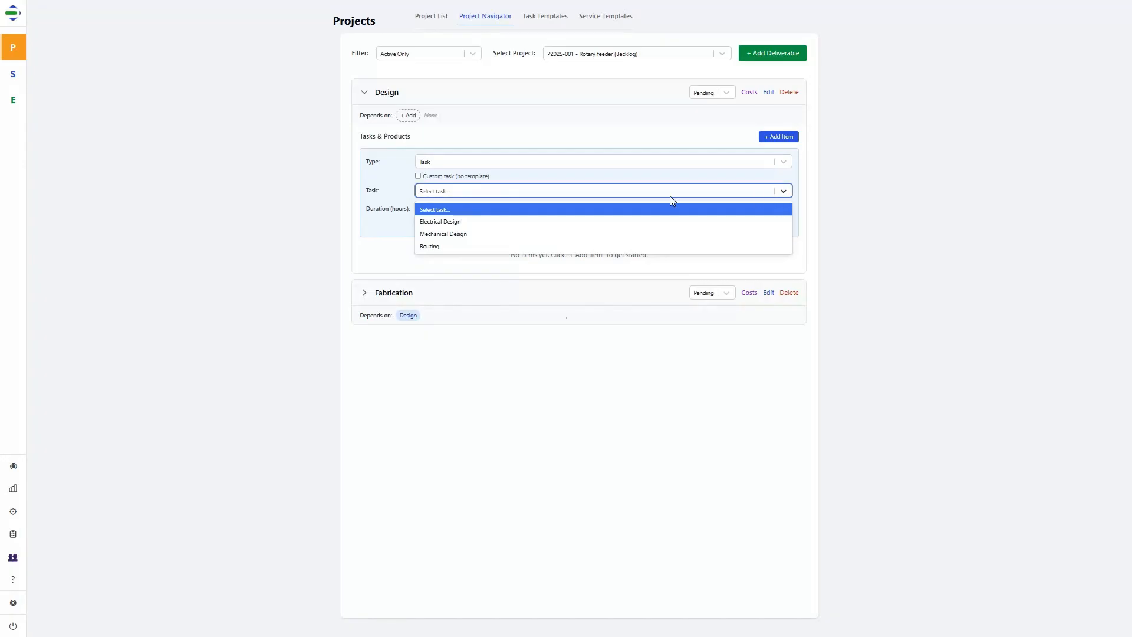
left_click(462, 234)
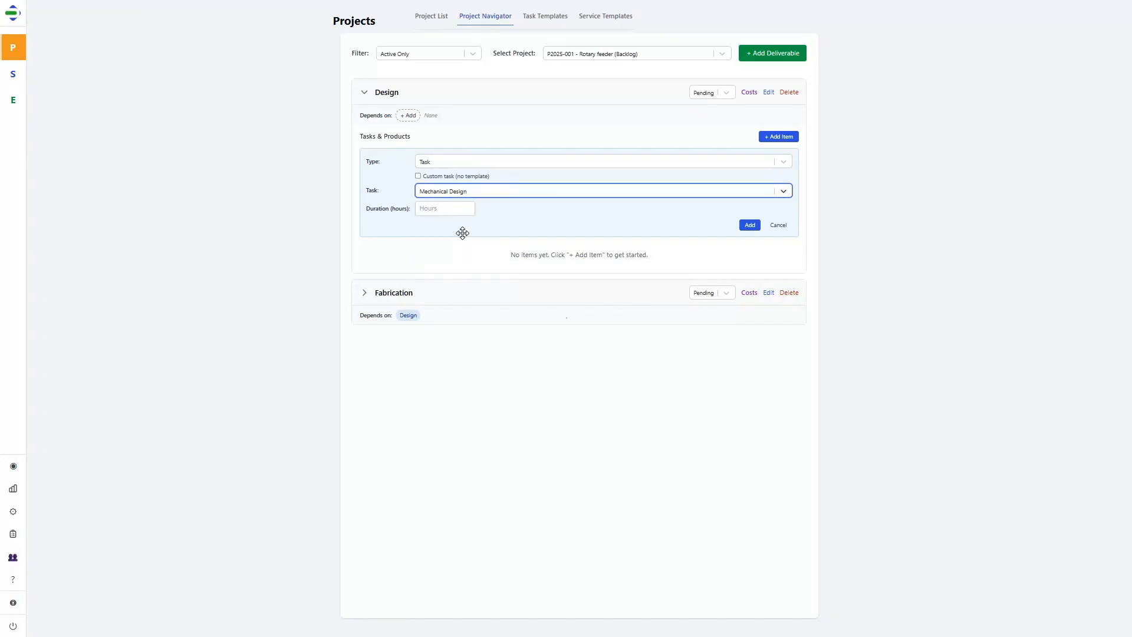
left_click(443, 210)
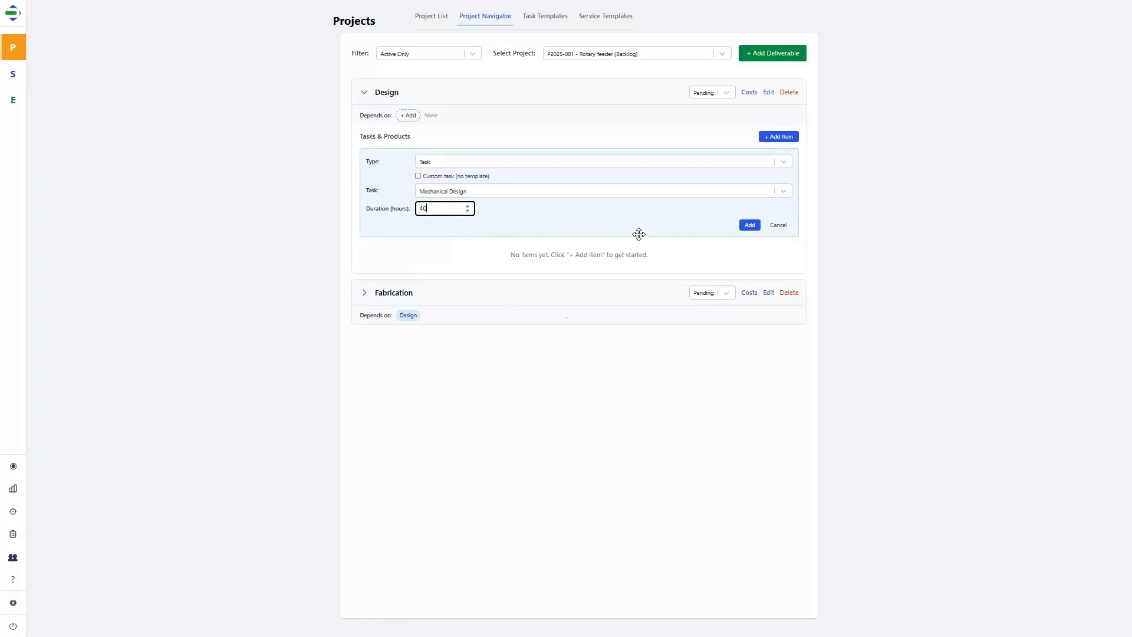
left_click(750, 225)
Step: Add an Electrical Design task with a duration of 20 hours to the Design deliverable
left_click(778, 137)
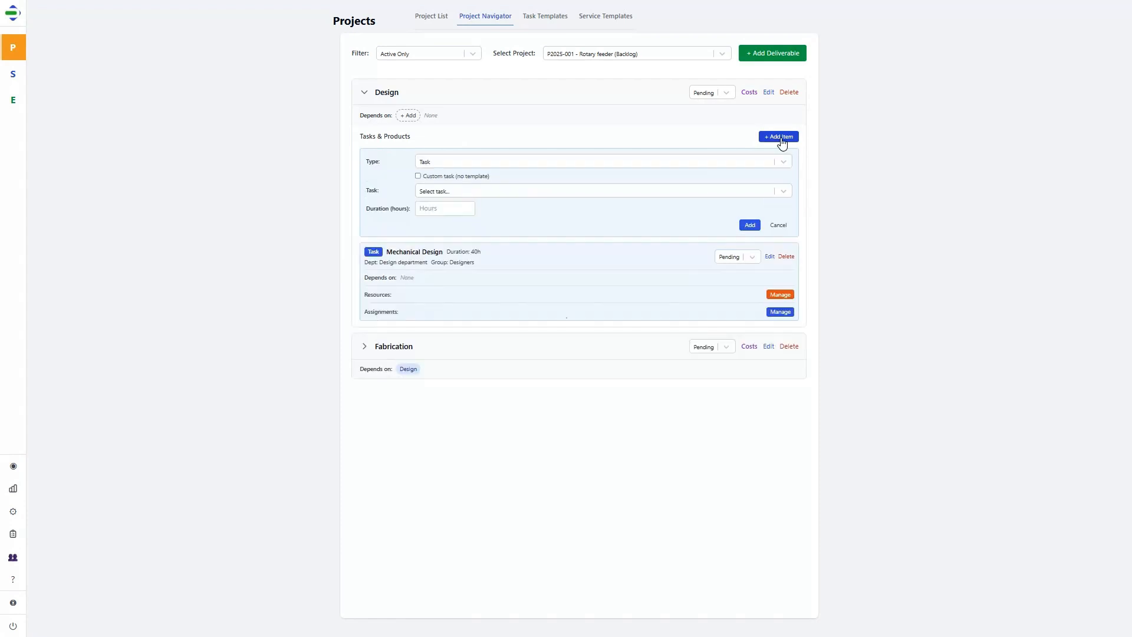
left_click(783, 191)
left_click(454, 221)
left_click(446, 210)
left_click(750, 224)
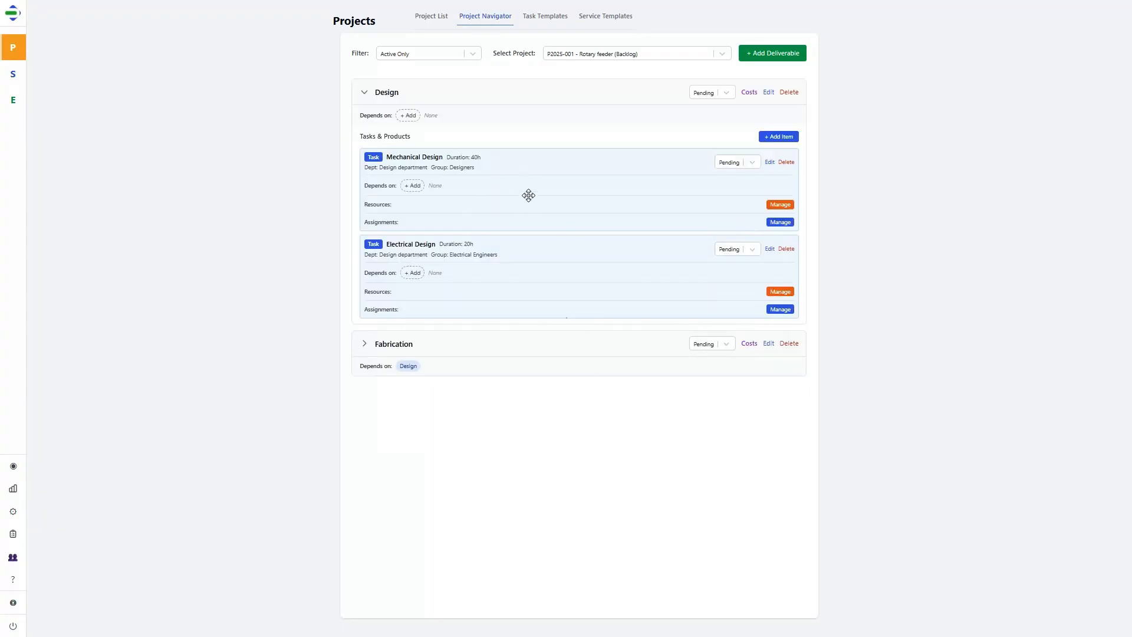
Step: Assign a person at 100% to the Mechanical Design task
left_click(779, 223)
left_click(782, 247)
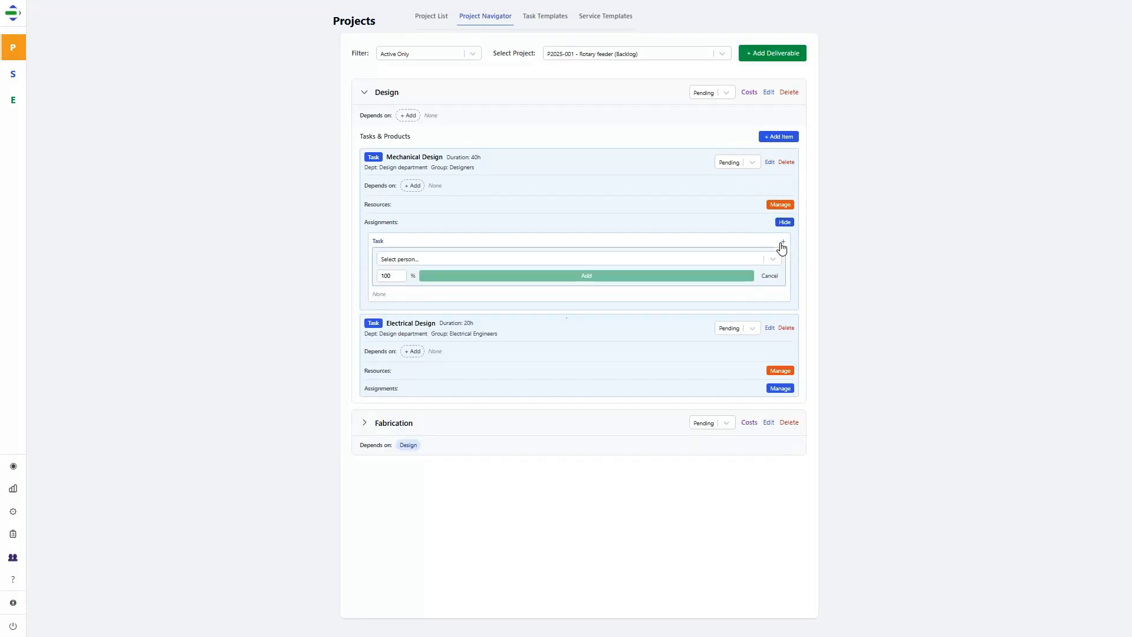
left_click(772, 260)
left_click(413, 277)
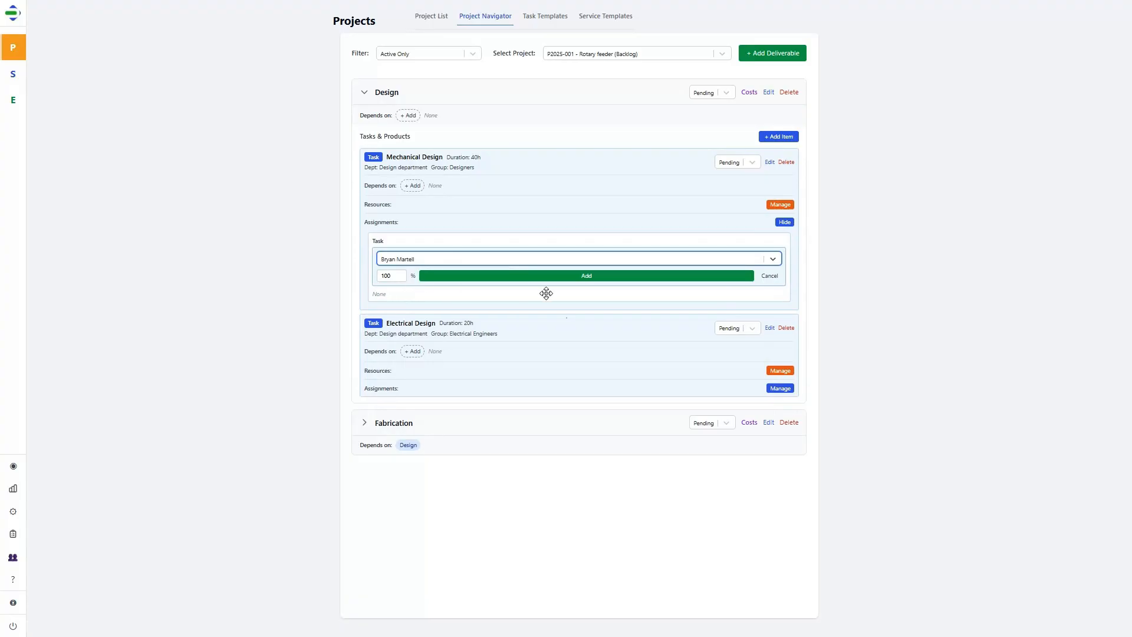
left_click(618, 284)
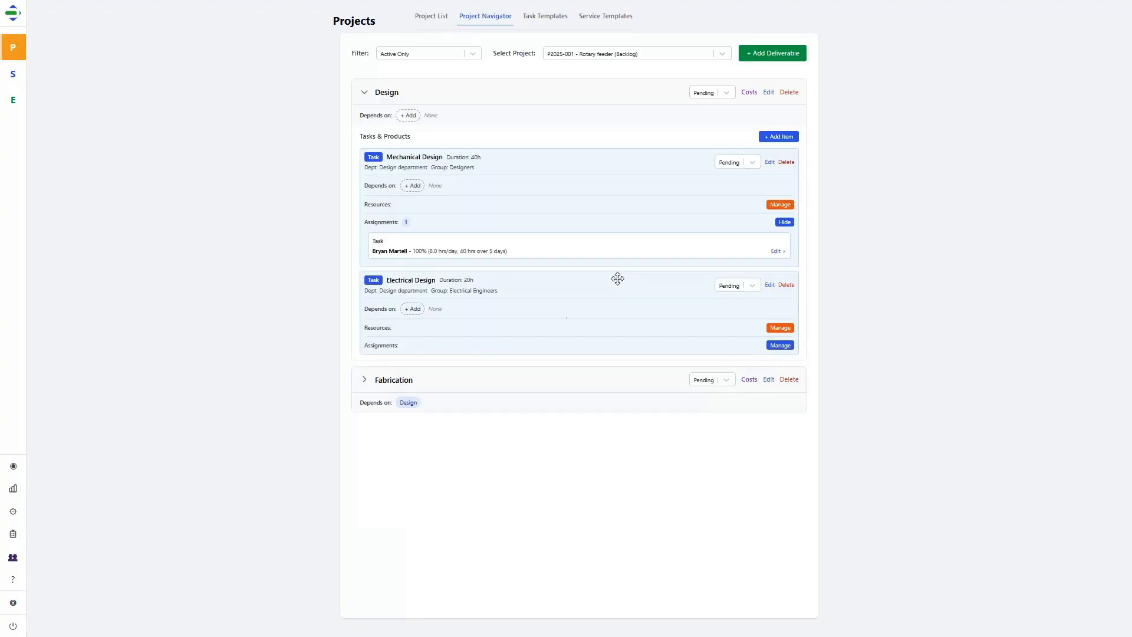
Step: Assign a person to the Electrical Design task
left_click(780, 345)
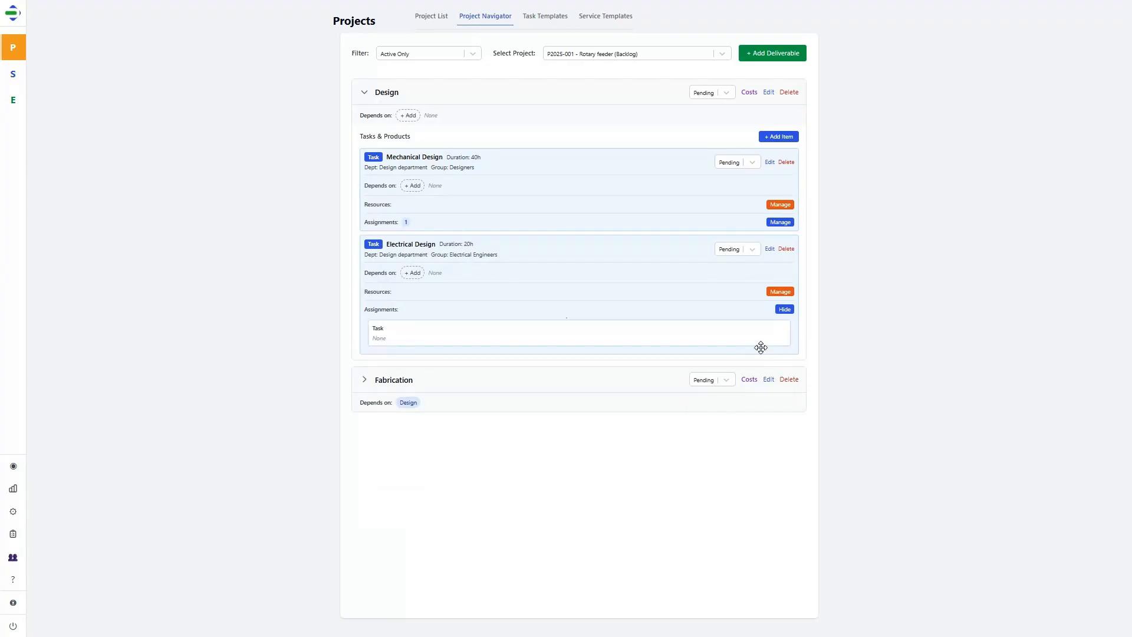
left_click(769, 348)
left_click(452, 374)
left_click(589, 364)
Step: Add a Routing task with a duration of 4 hours to the Fabrication deliverable
left_click(366, 94)
left_click(364, 145)
left_click(778, 188)
left_click(666, 243)
left_click(429, 298)
left_click(443, 261)
type("4")
left_click(754, 280)
Step: Assign a person to the Routing task in the Fabrication deliverable
left_click(784, 268)
left_click(773, 306)
left_click(412, 336)
left_click(586, 324)
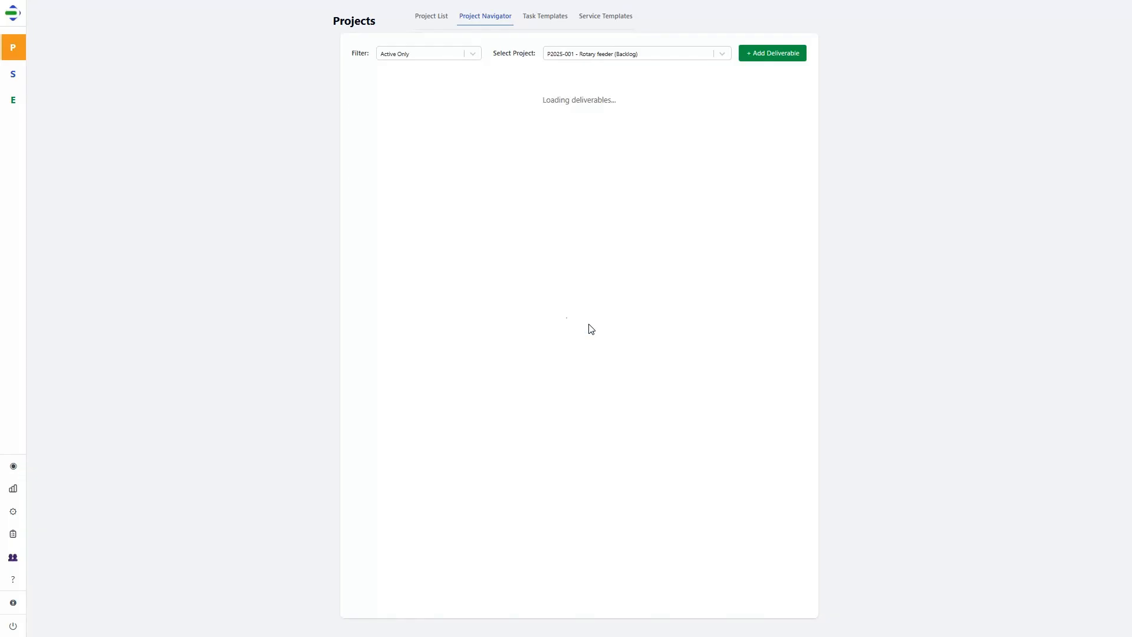
Step: Add the product ASSY-000 - Rotary Feeder with a quantity of 1 to the Fabrication deliverable
left_click(774, 188)
left_click(777, 217)
left_click(500, 241)
left_click(784, 233)
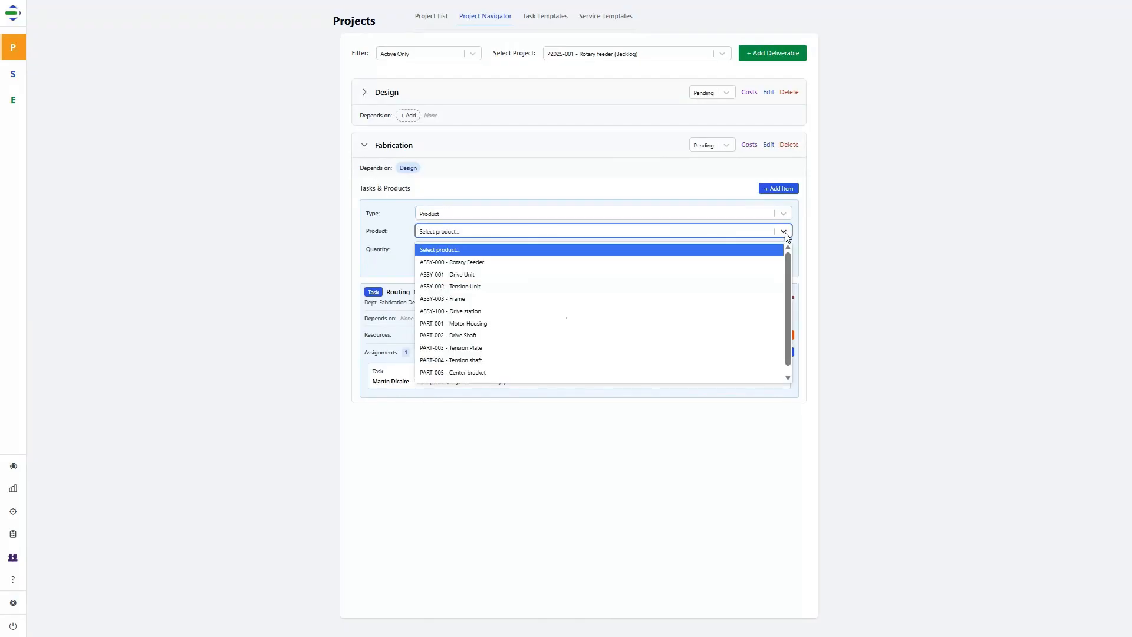
left_click(480, 262)
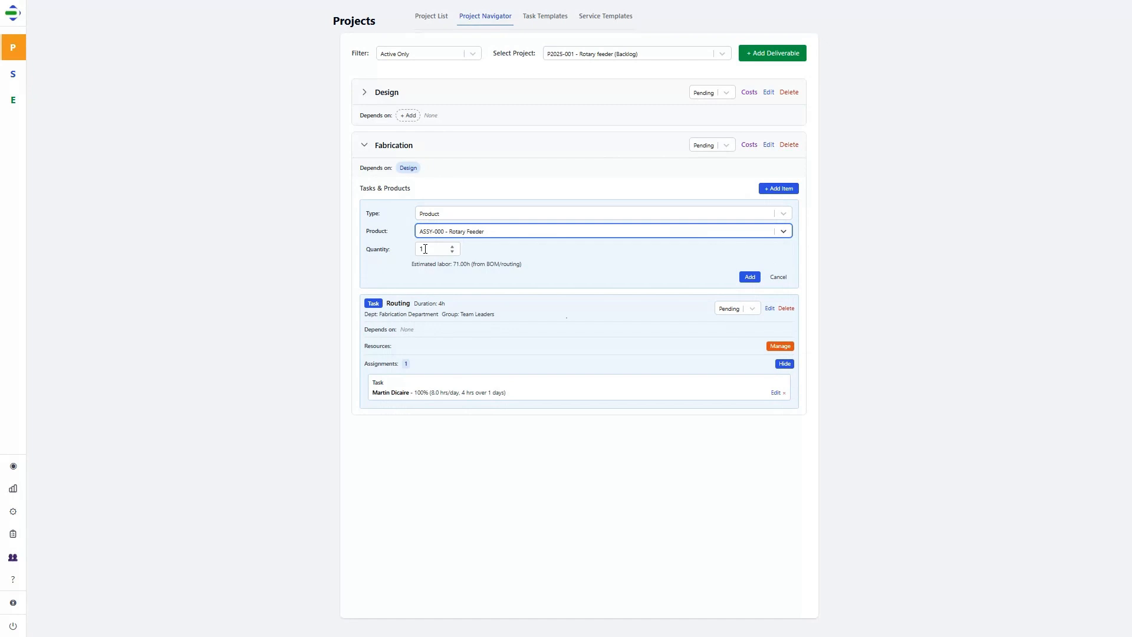
left_click(751, 280)
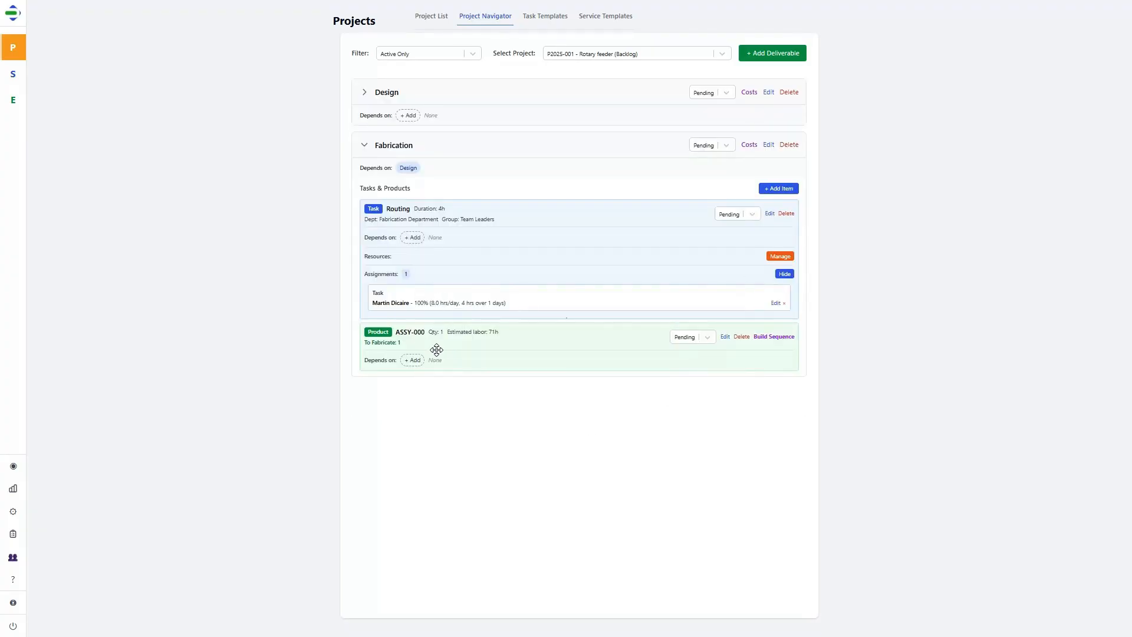
Step: Make the ASSY-000 product depend on the Routing task with a gap of 1 day
left_click(413, 360)
left_click(421, 419)
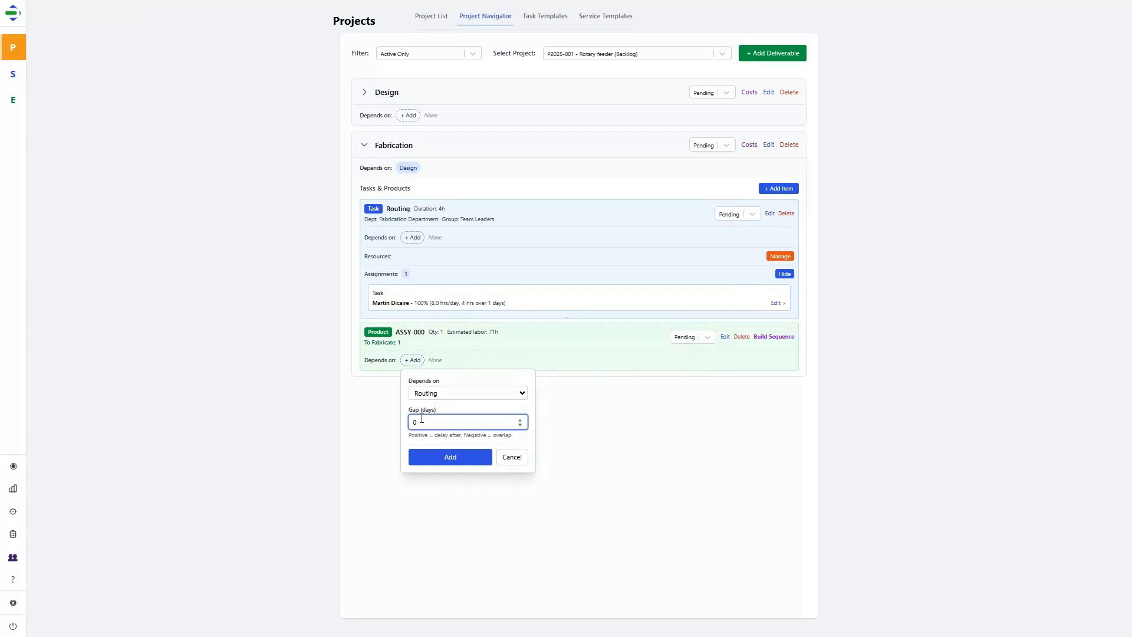
left_click(446, 461)
left_click_drag(510, 352, 518, 220)
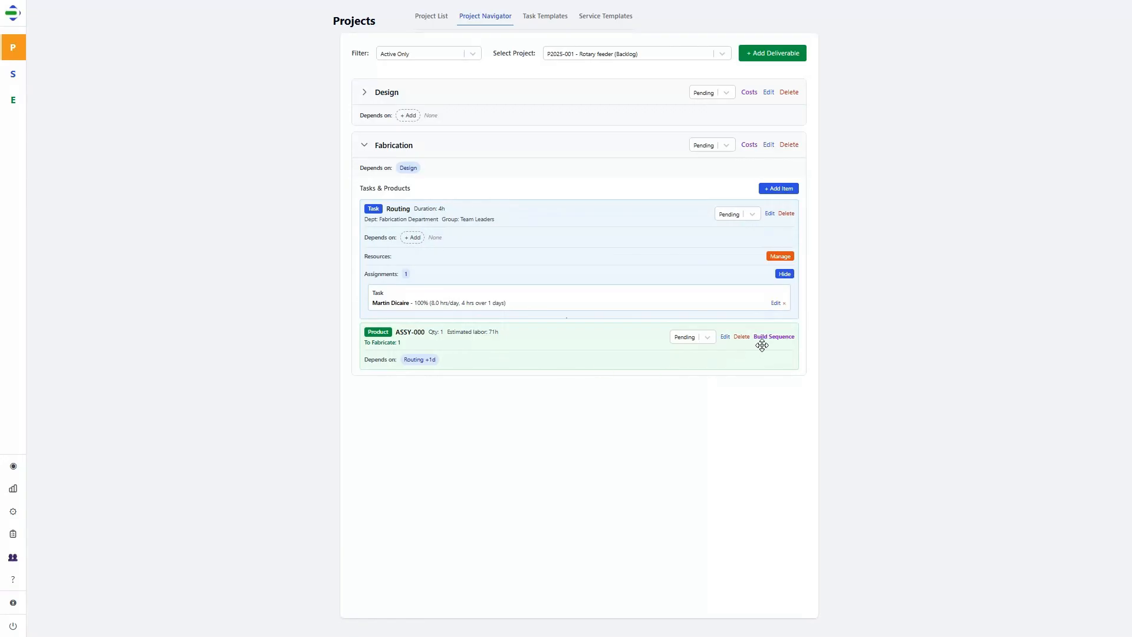
Step: Review the build sequence of ASSY-000, try overriding the default order, and save it with the override switched off
left_click(778, 338)
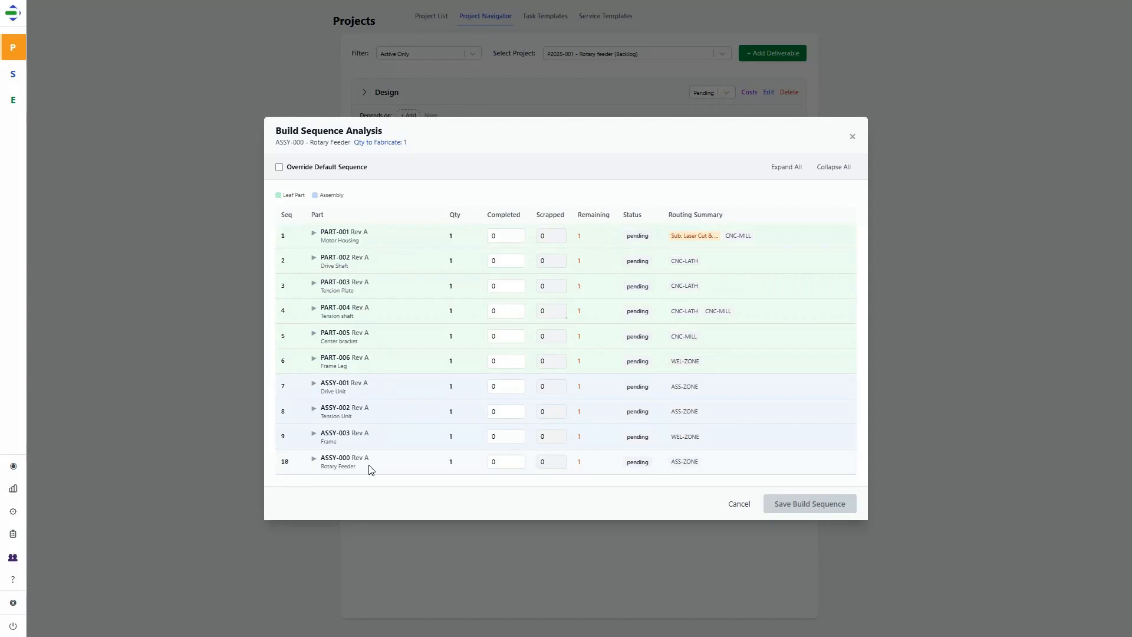
left_click(279, 168)
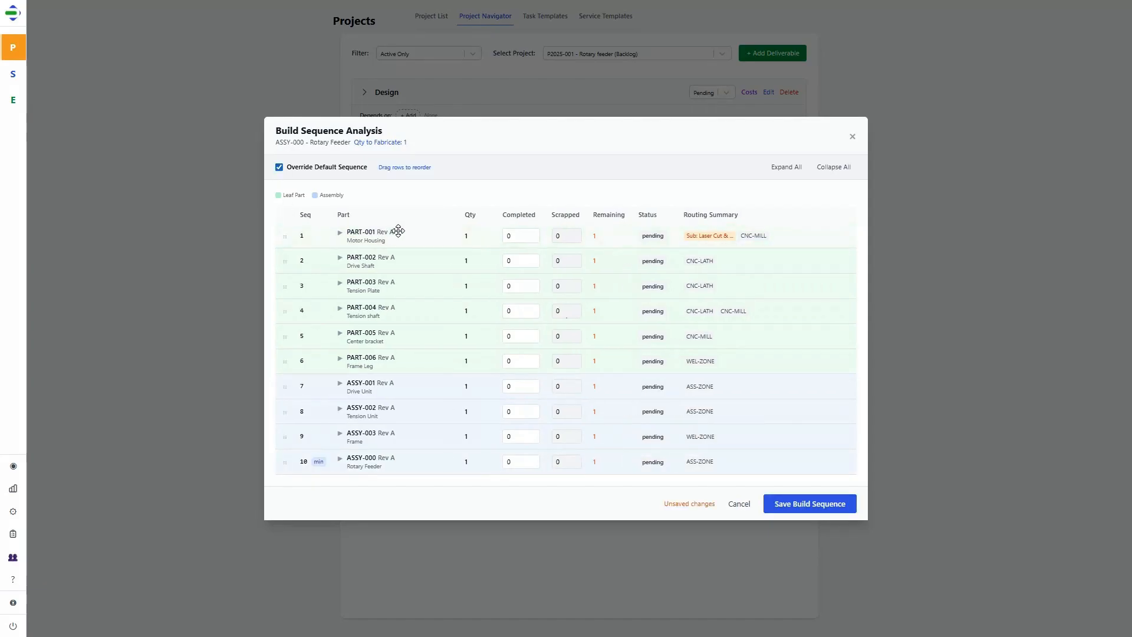
left_click_drag(404, 257, 403, 235)
left_click(279, 168)
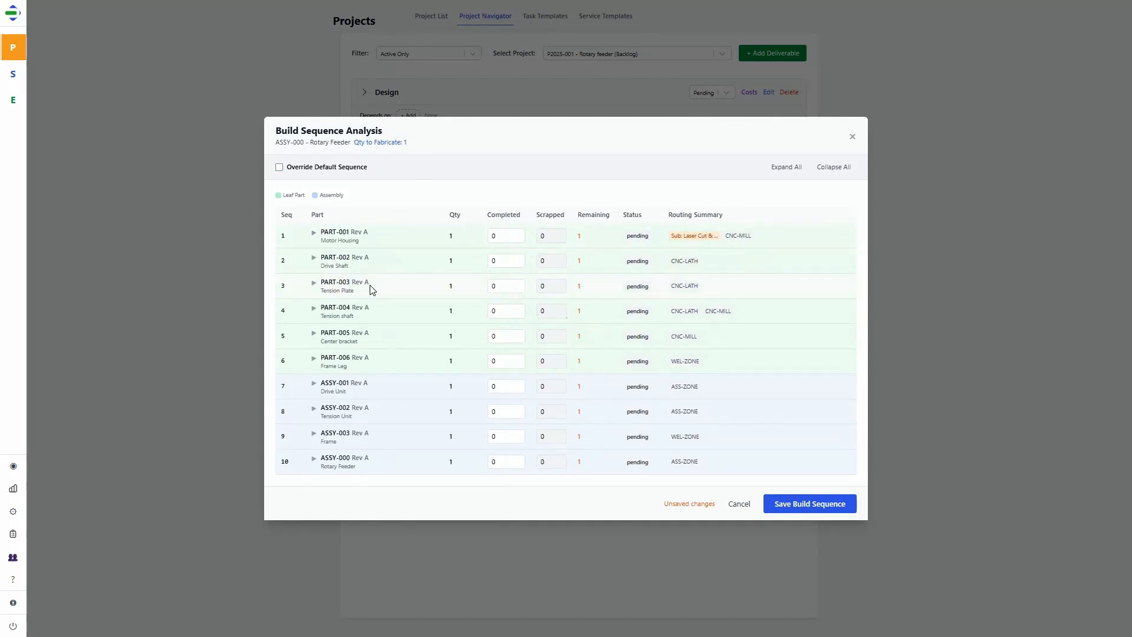
left_click(808, 505)
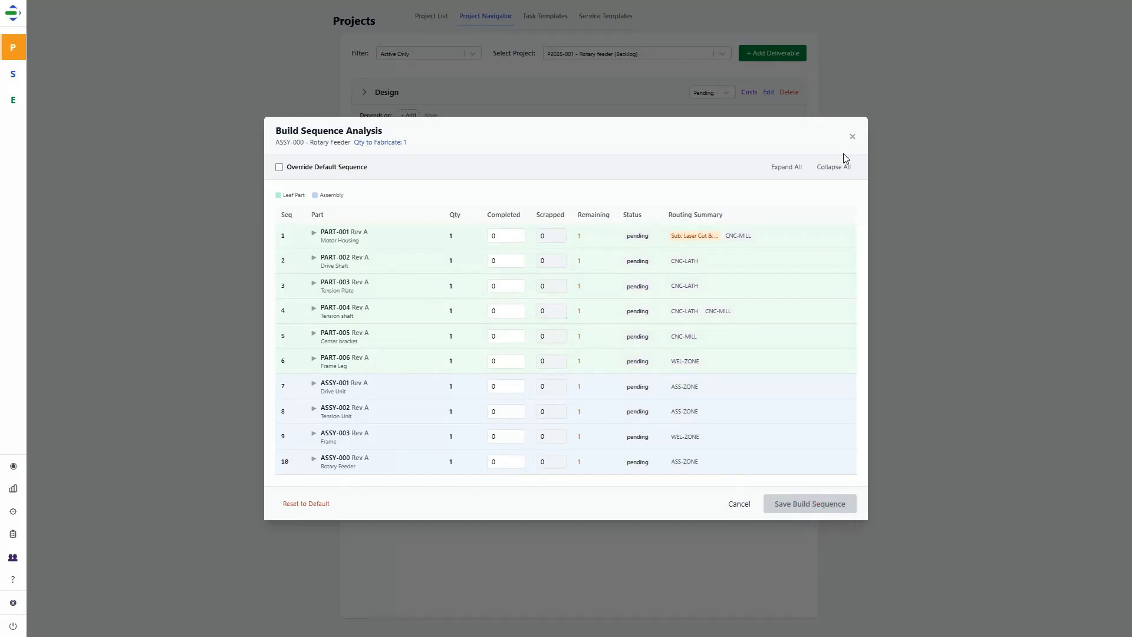
left_click(853, 138)
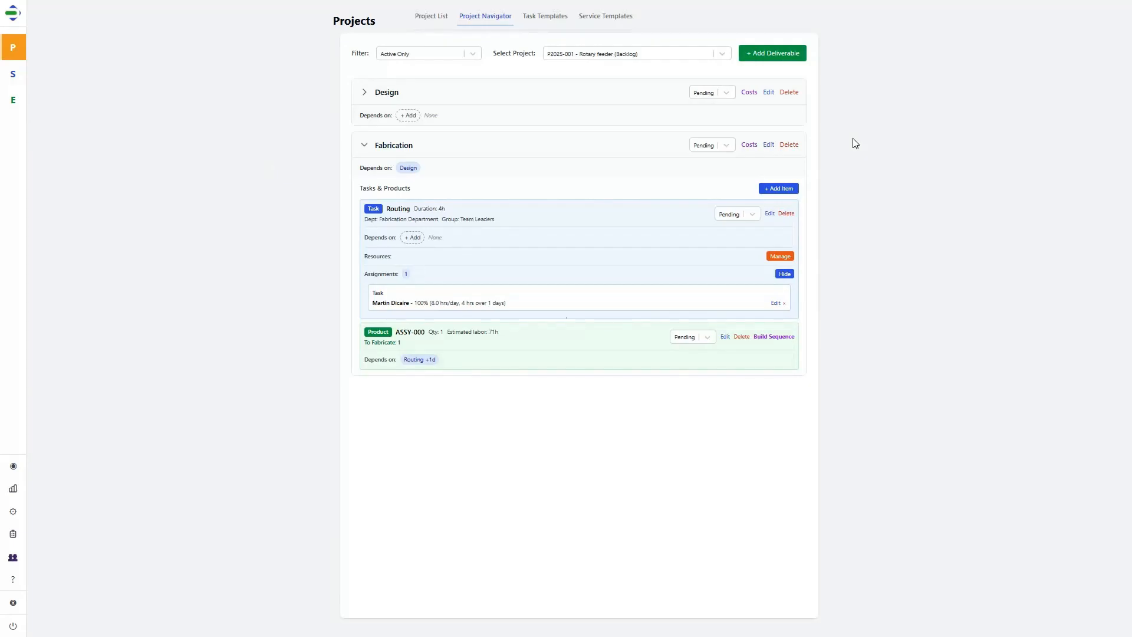
Step: Collapse the Fabrication deliverable and look at the manual cost estimates of the Design and Fabrication deliverables without changing them
left_click(365, 145)
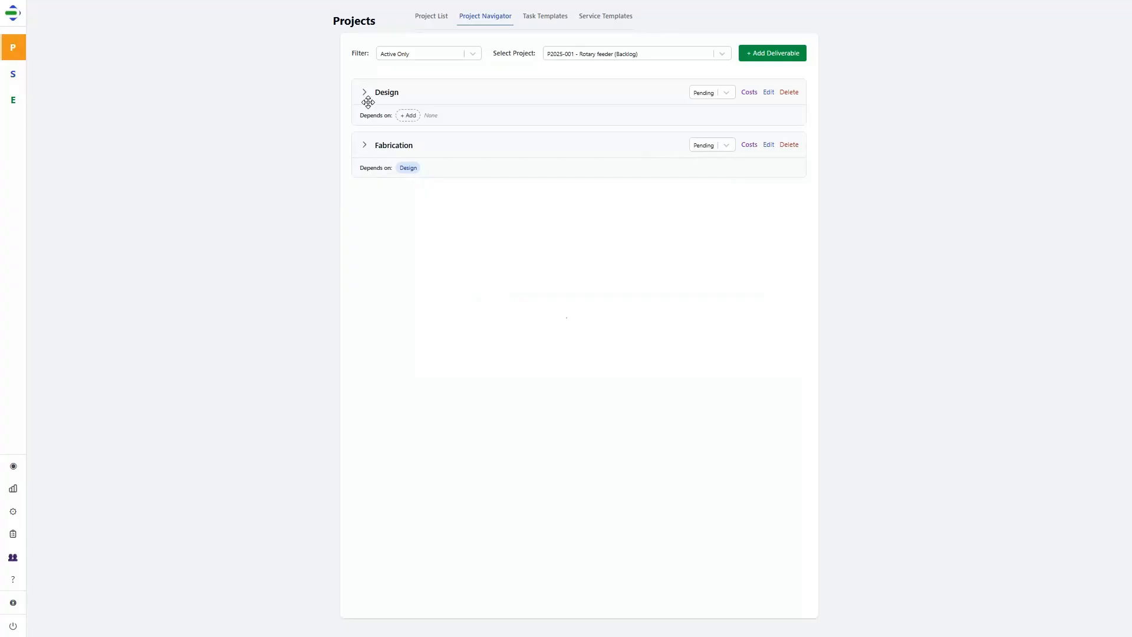
left_click(749, 93)
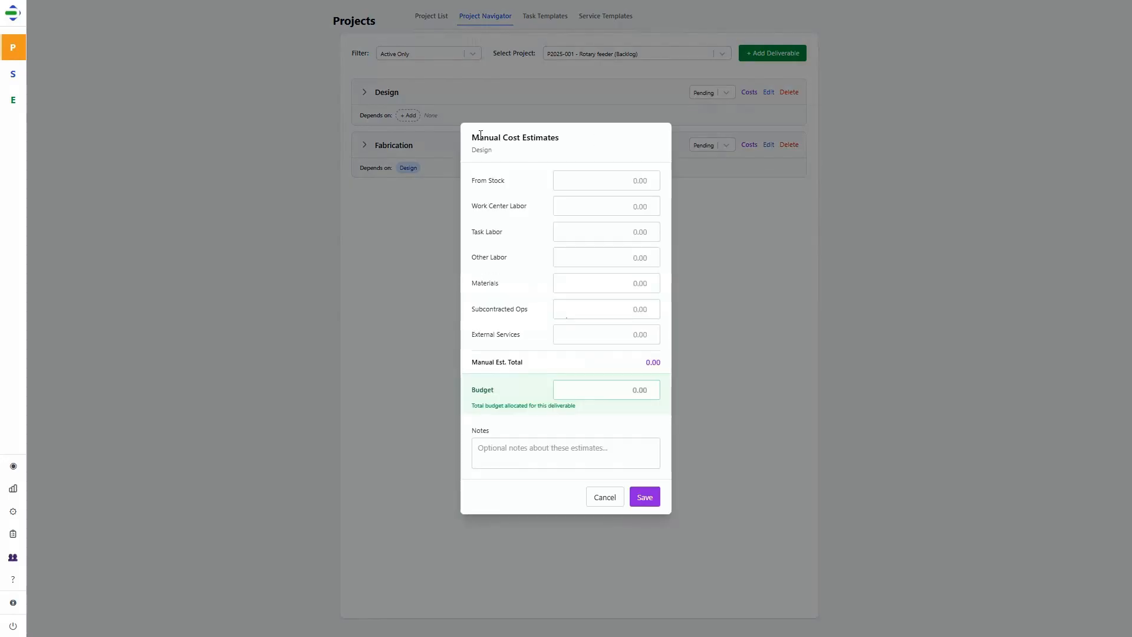
left_click(605, 497)
left_click(751, 144)
left_click(602, 501)
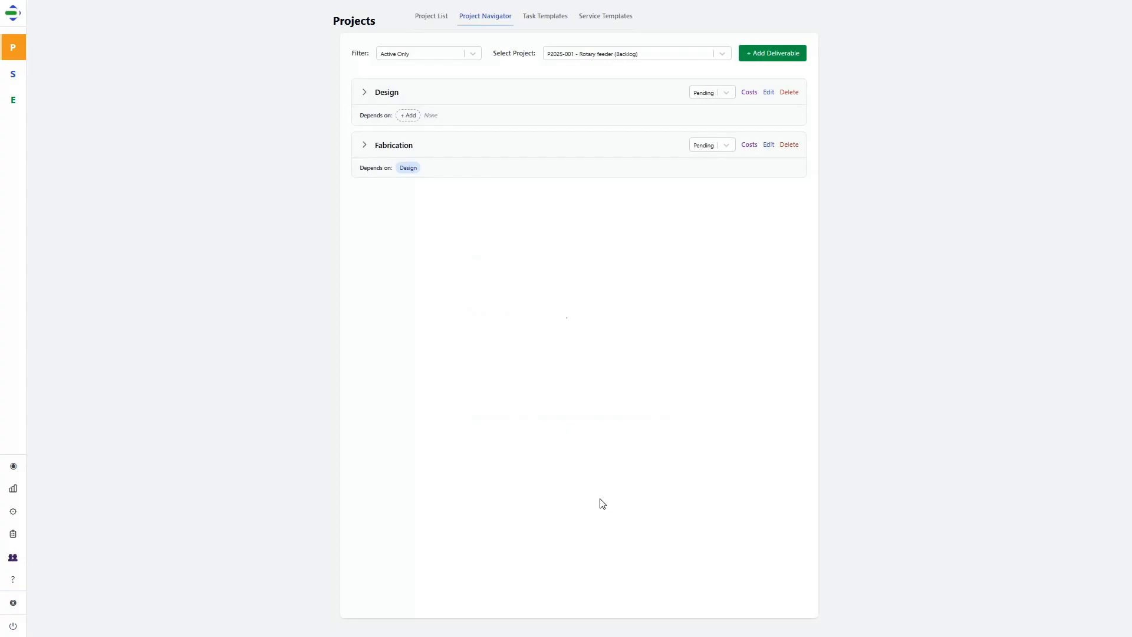
Step: Generate a work order number for project P2025-001 from the project list and save the project details
left_click(435, 21)
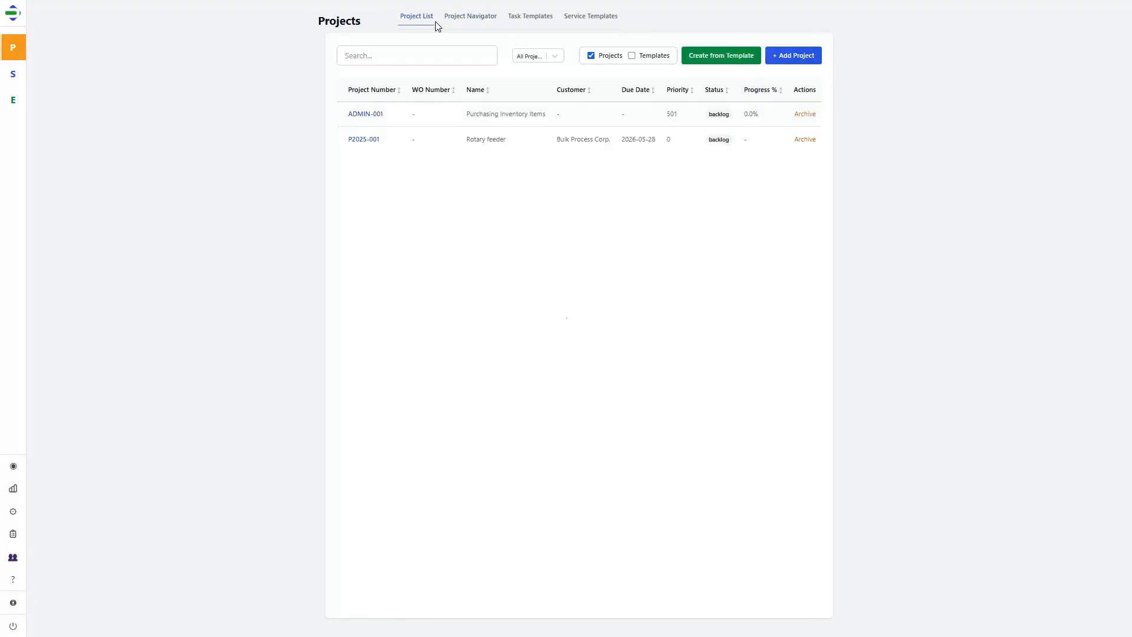
left_click(528, 145)
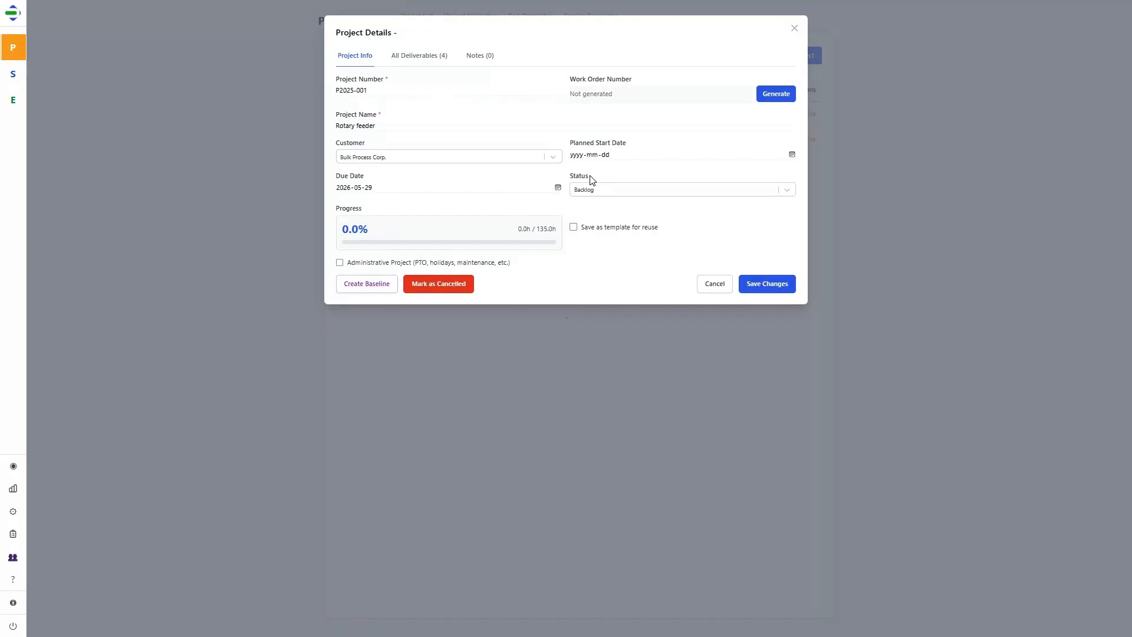
left_click(775, 99)
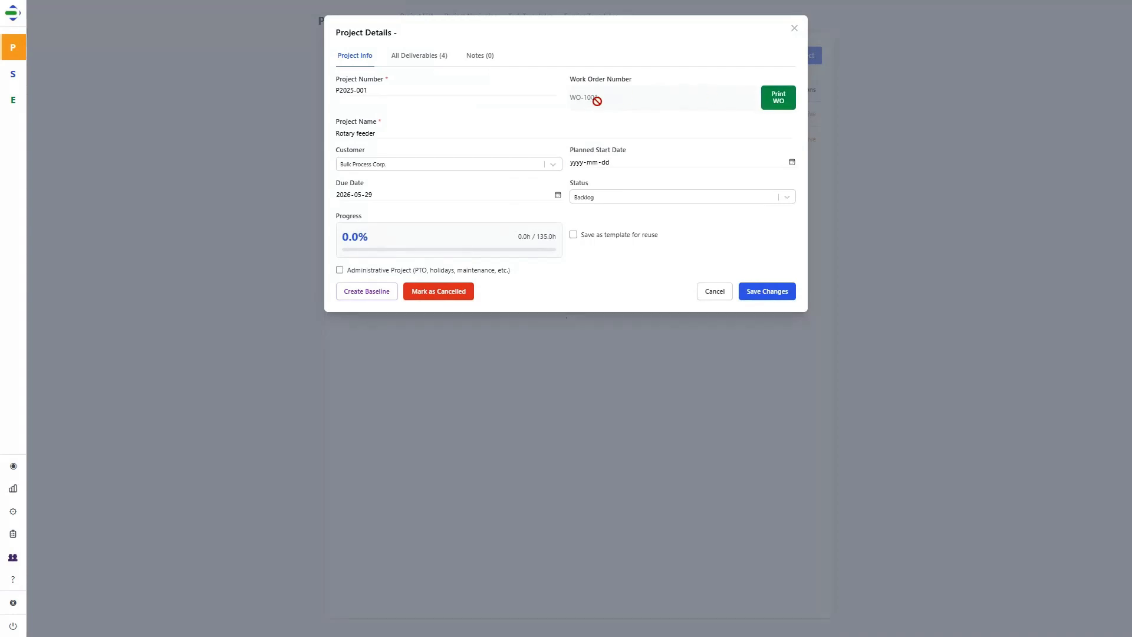
left_click(768, 292)
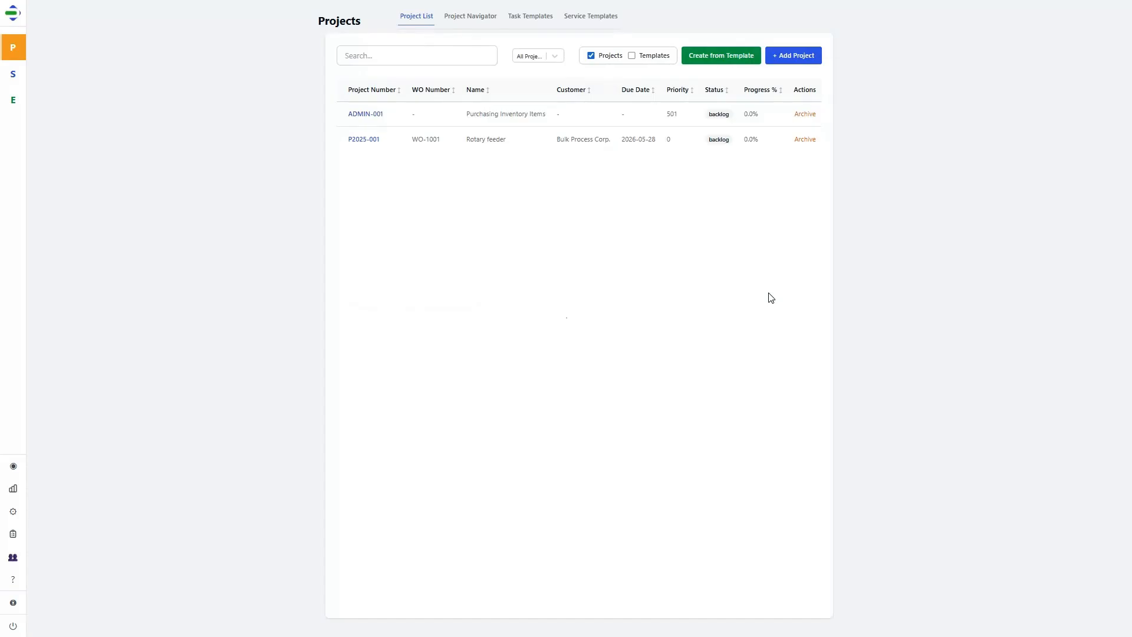
Step: Move project P2025-001 on the Kanban board from Backlog to Planned and on to In Progress P1
mouse_move(13, 47)
left_click(55, 86)
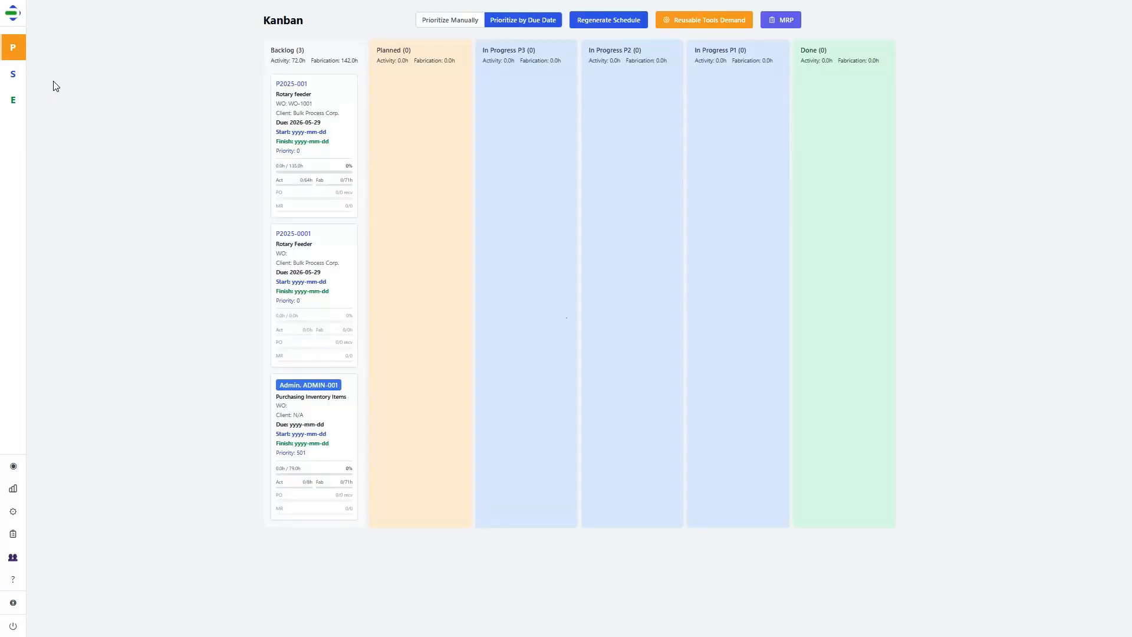
left_click_drag(327, 90, 424, 99)
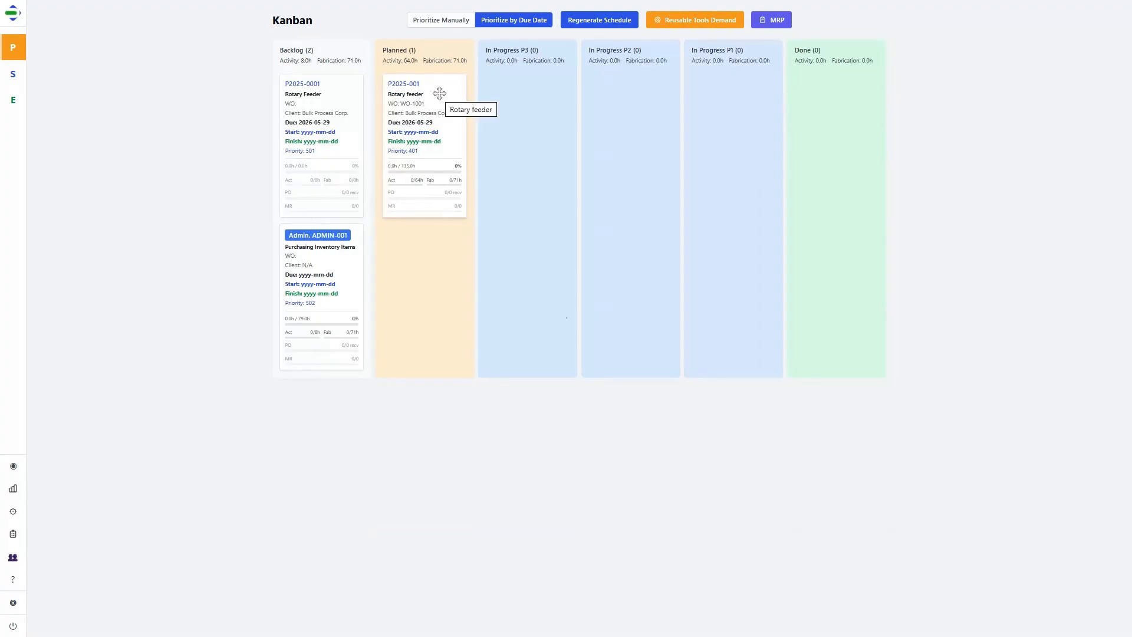
left_click_drag(440, 93, 745, 92)
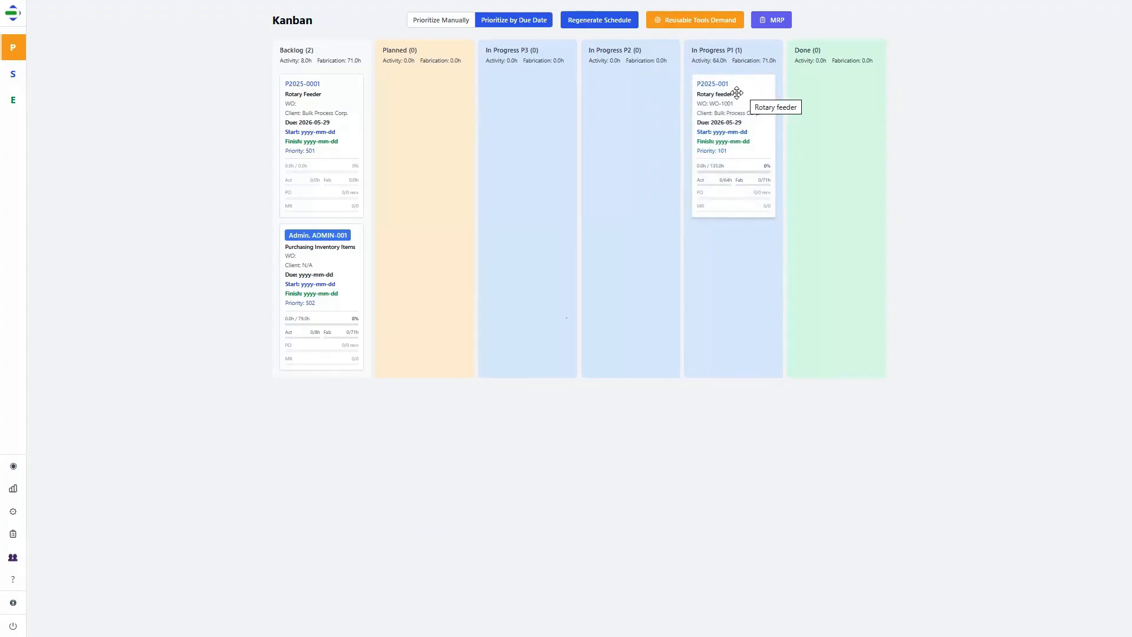
Step: Regenerate the schedule for the in-progress project P2025-001
left_click(599, 21)
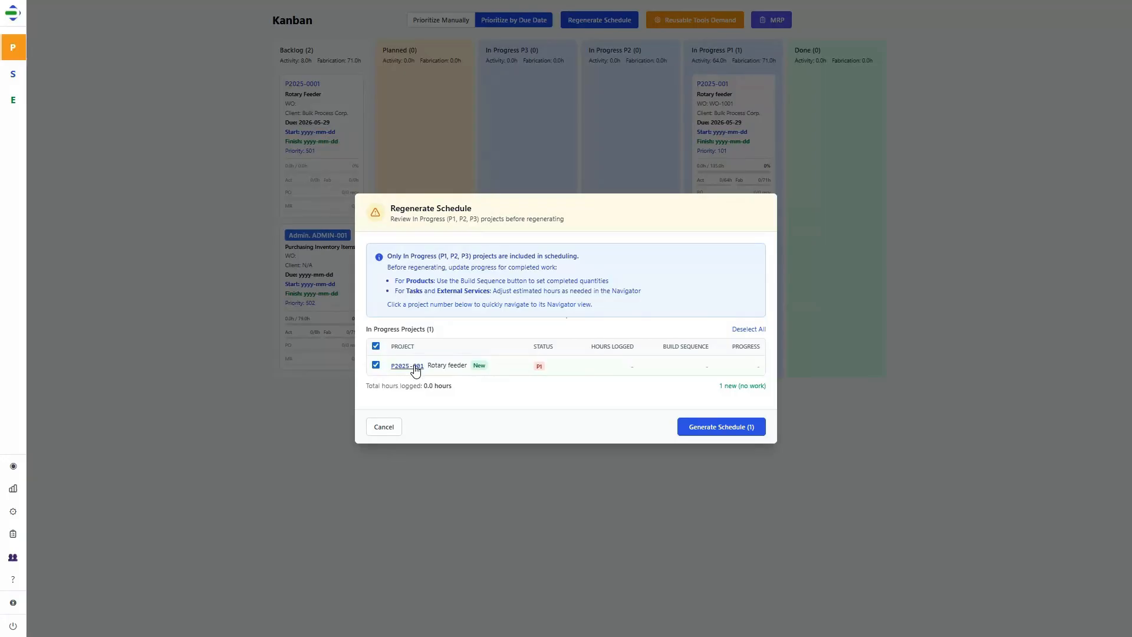
left_click(717, 431)
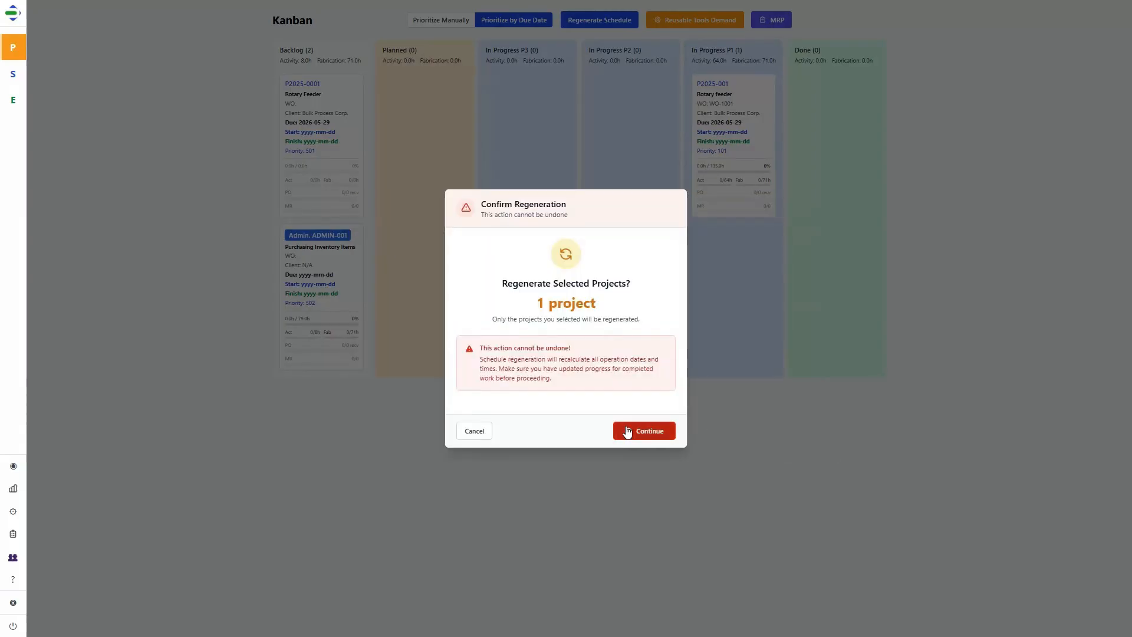
left_click(645, 432)
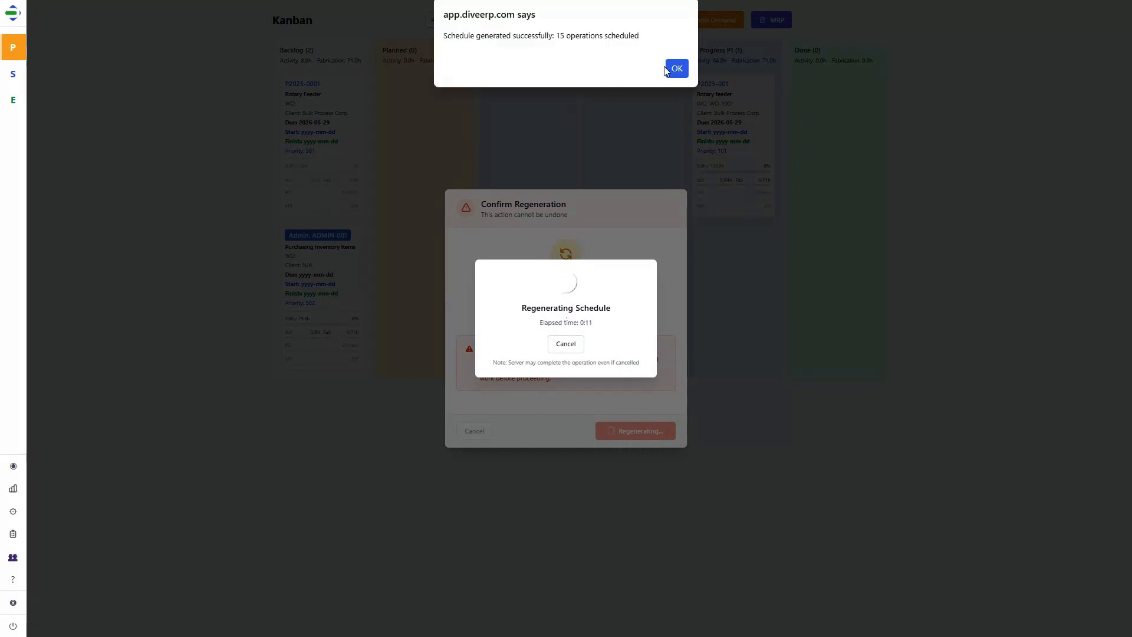
left_click(675, 68)
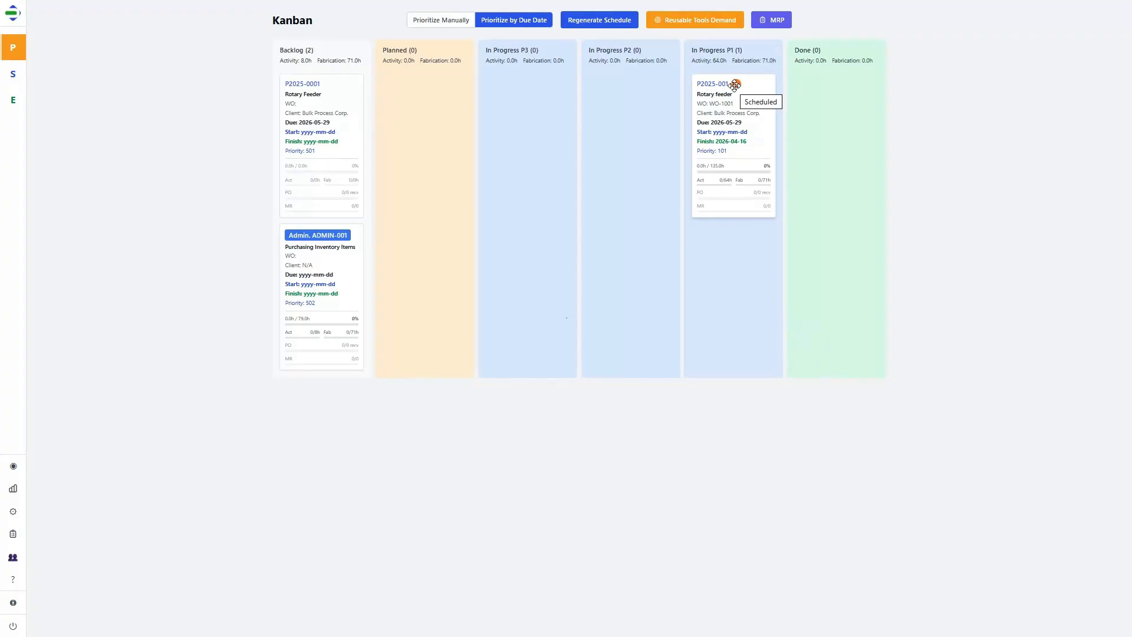
Step: Examine the rotary feeder's schedule in the Gantt chart, with its products expanded into individual parts and assemblies
mouse_move(12, 46)
left_click(56, 97)
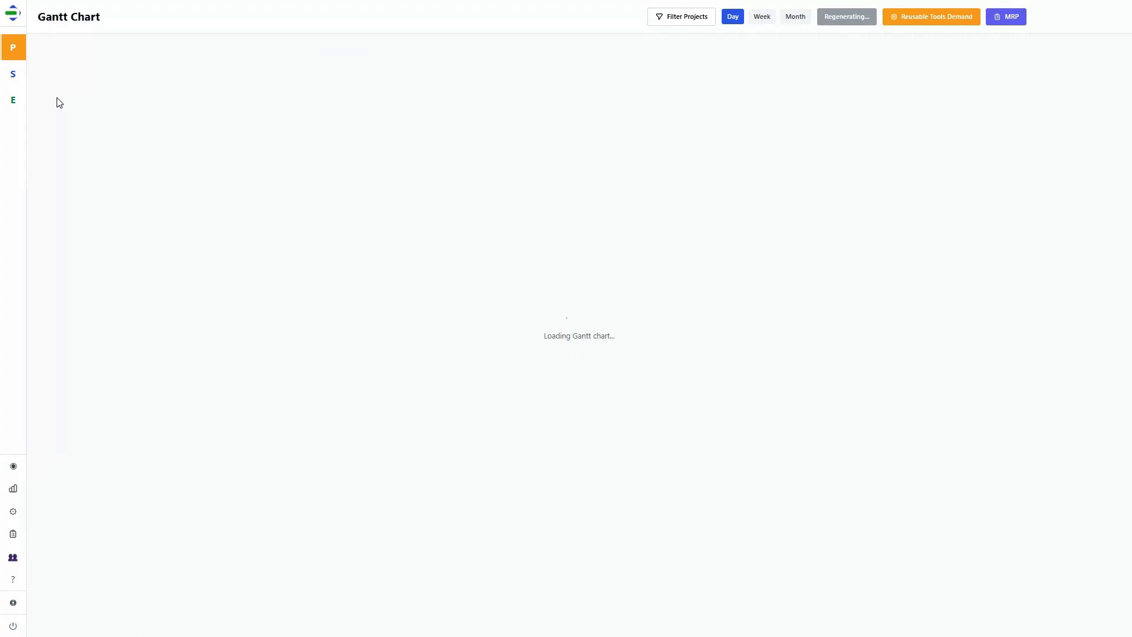
left_click(50, 98)
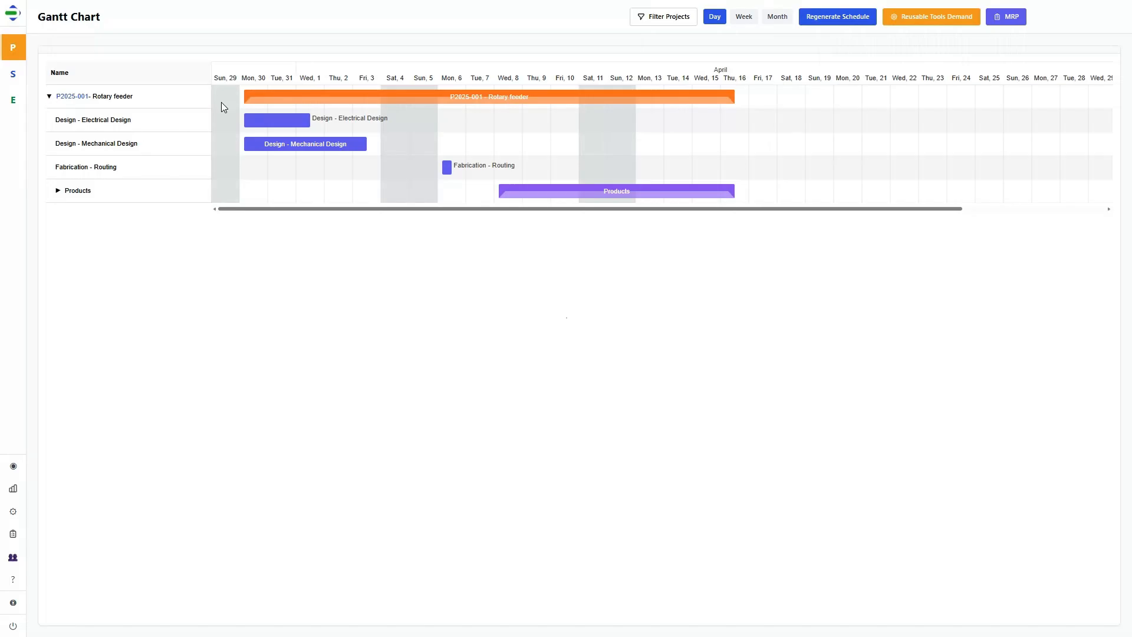
left_click(57, 191)
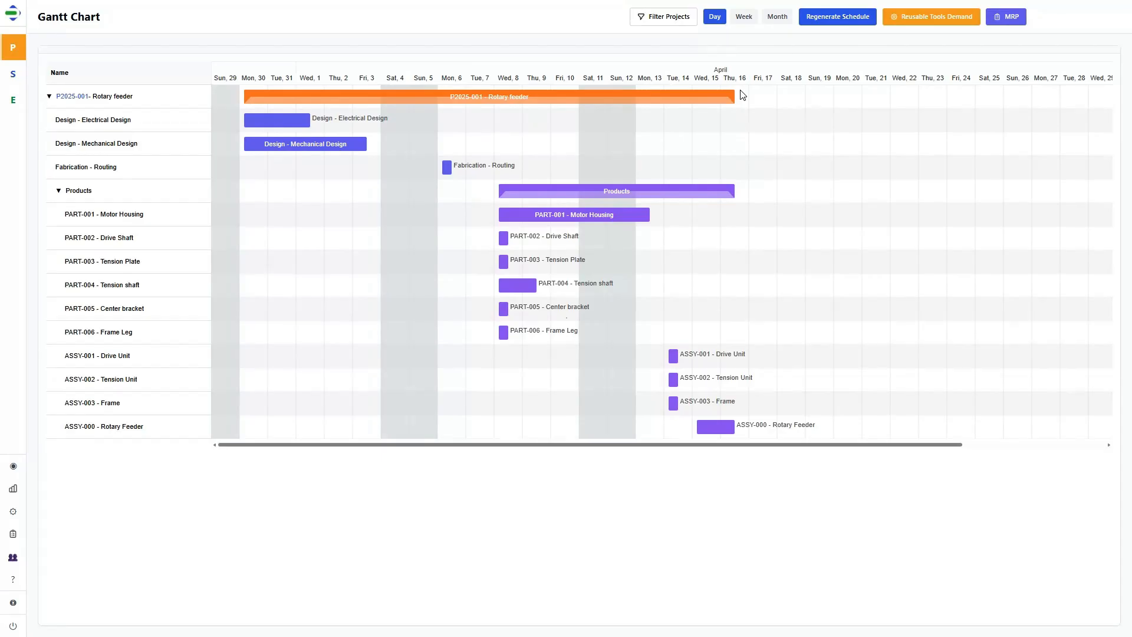
left_click(59, 191)
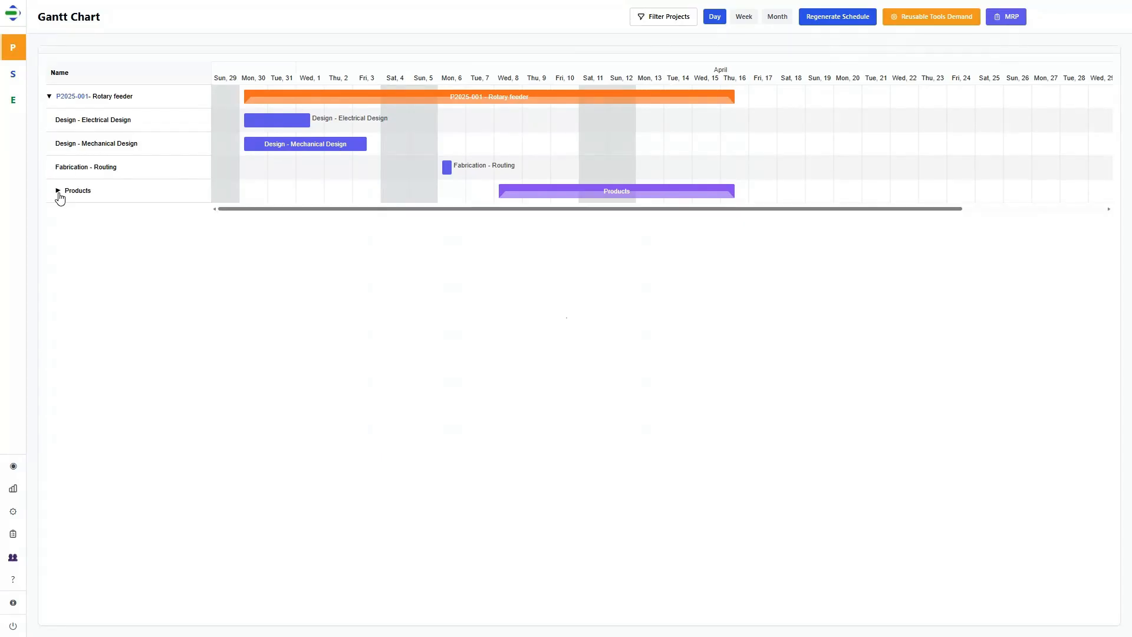
left_click(58, 191)
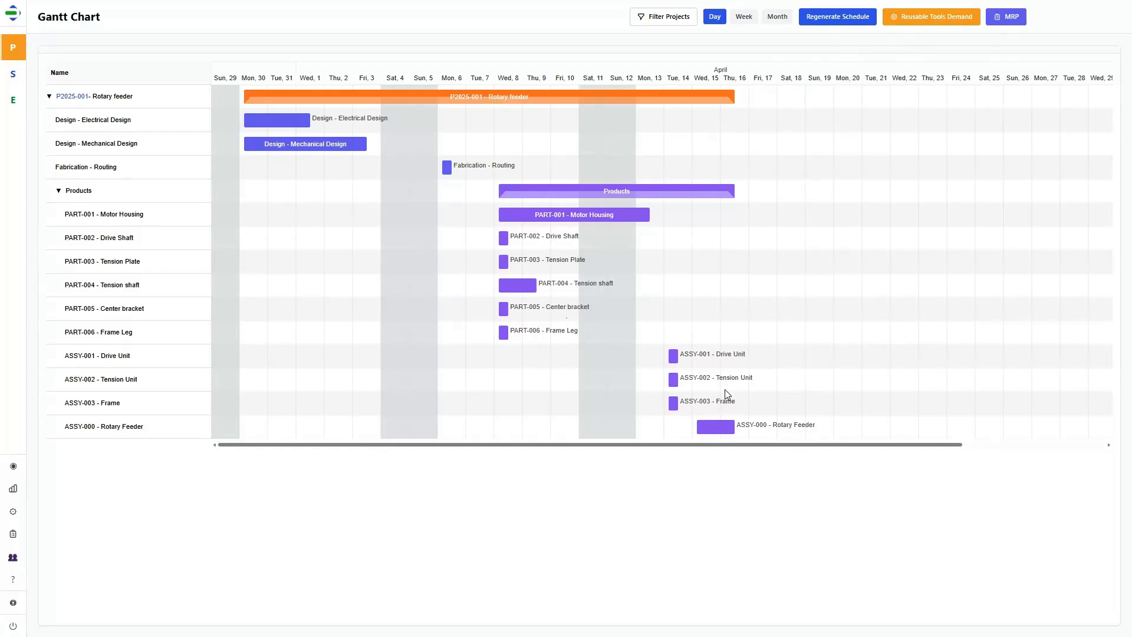
Step: Review the monthly production schedule for April 2026 by work center and by person, expanding the Mechanical Design assignment
mouse_move(19, 103)
left_click(59, 134)
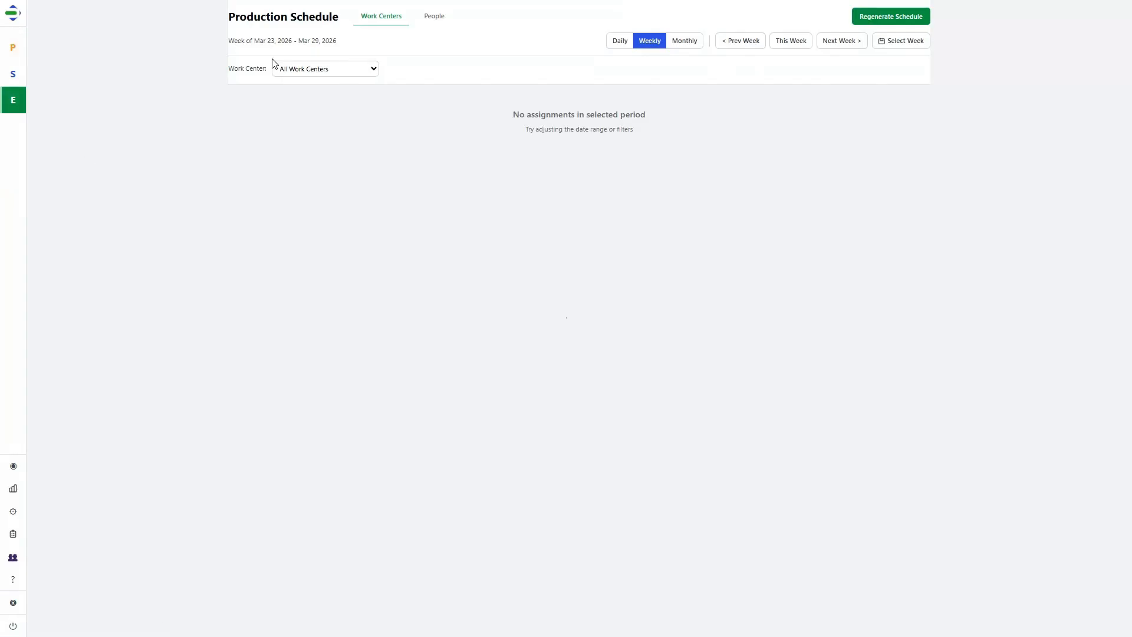
left_click(841, 47)
left_click(686, 42)
left_click(832, 41)
scroll(365, 209, "down", 3)
scroll(303, 126, "up", 3)
left_click(435, 16)
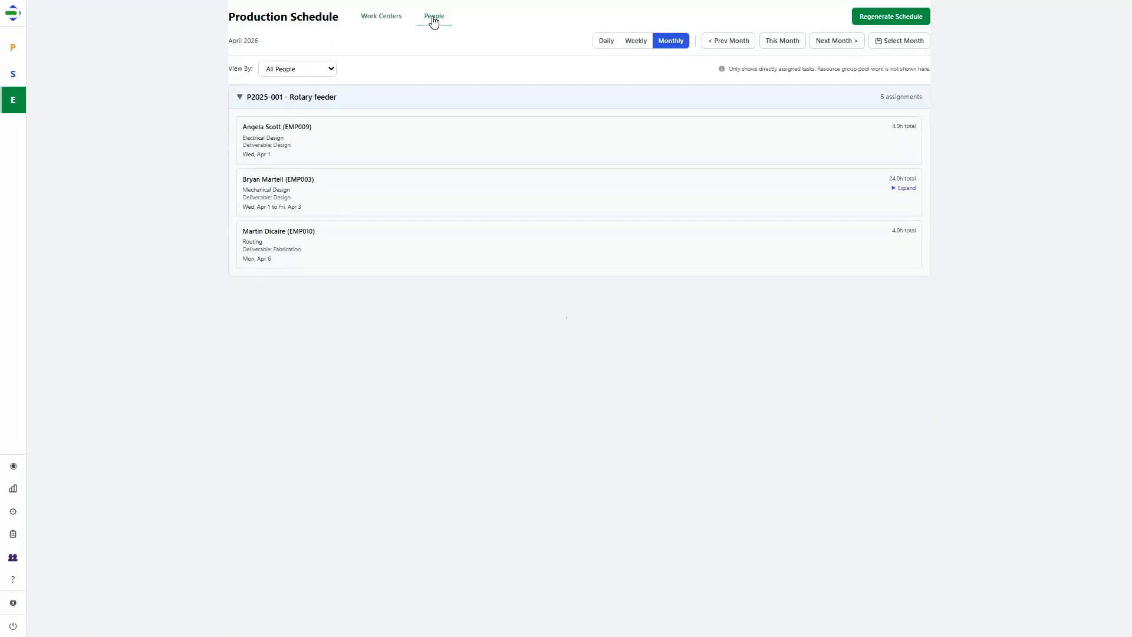
left_click(895, 198)
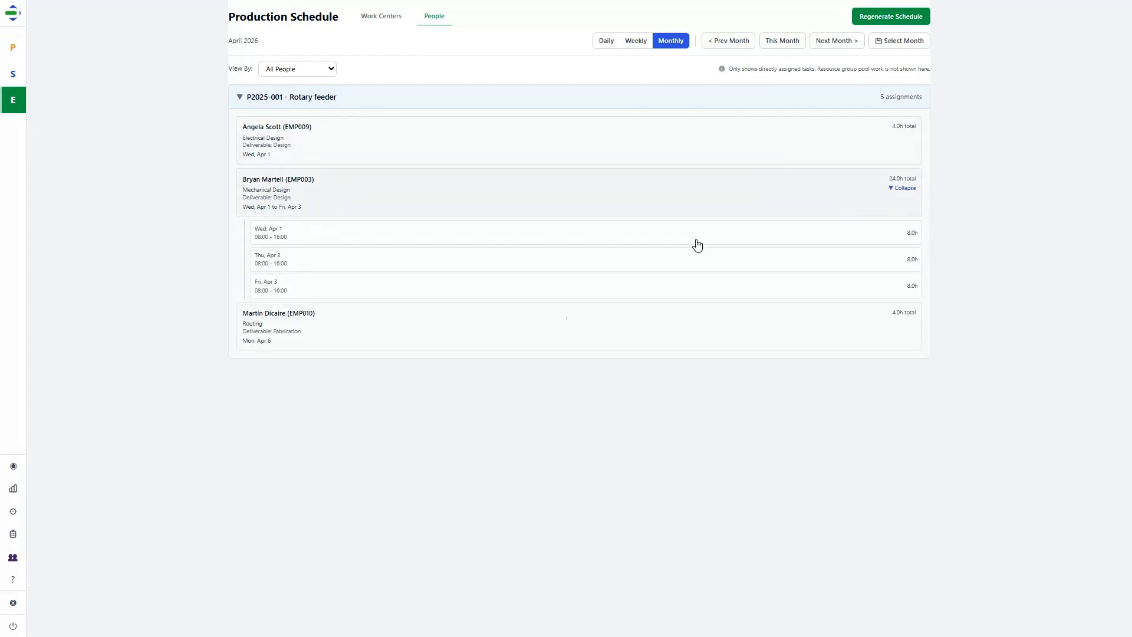
Step: Mark all five items under Create Your First Production Project as done in the step-by-step setup guide
left_click(13, 579)
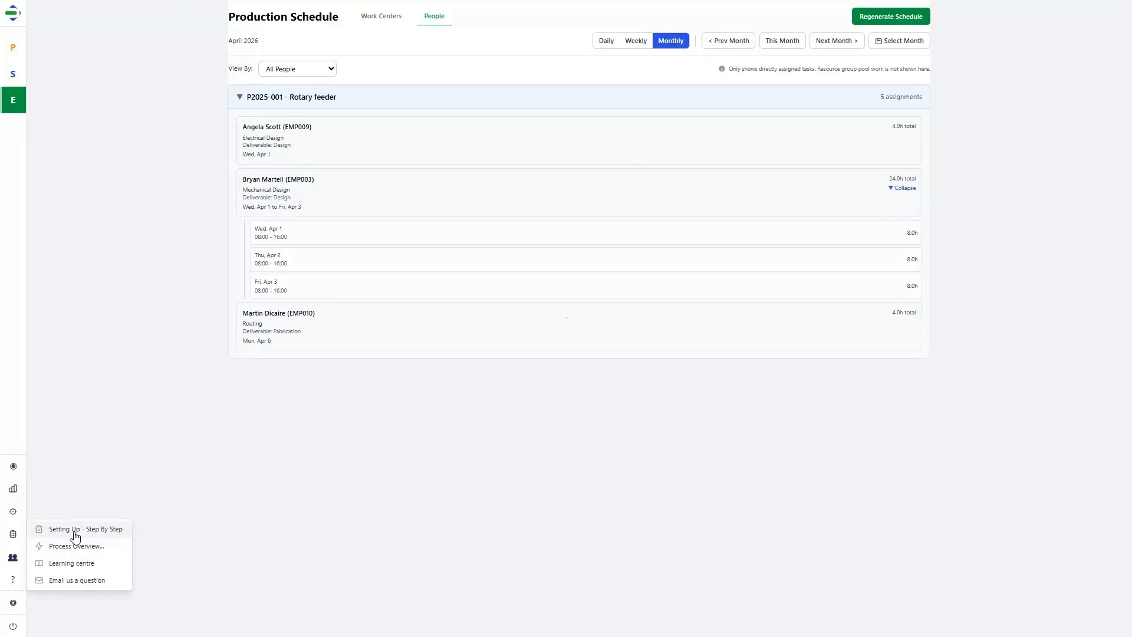
left_click(75, 529)
scroll(885, 395, "down", 2)
left_click(411, 466)
left_click(411, 479)
left_click(411, 492)
left_click(411, 505)
left_click(411, 519)
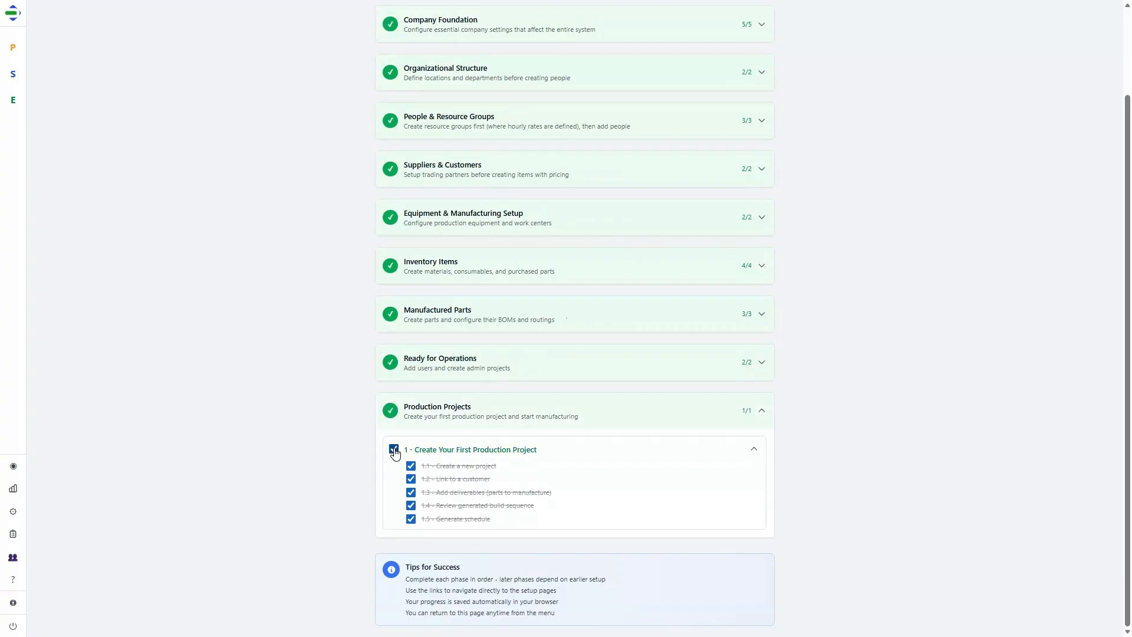